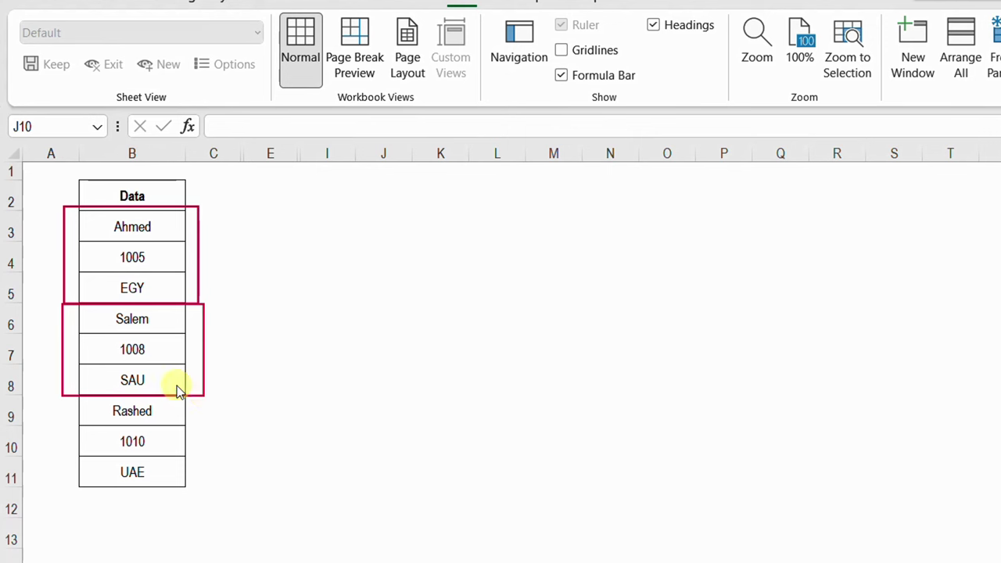
Step: Unhide the hidden columns F to H between columns E and I
{"action": "left_click_drag", "start_coordinate": [63, 398], "coordinate": [214, 494]}
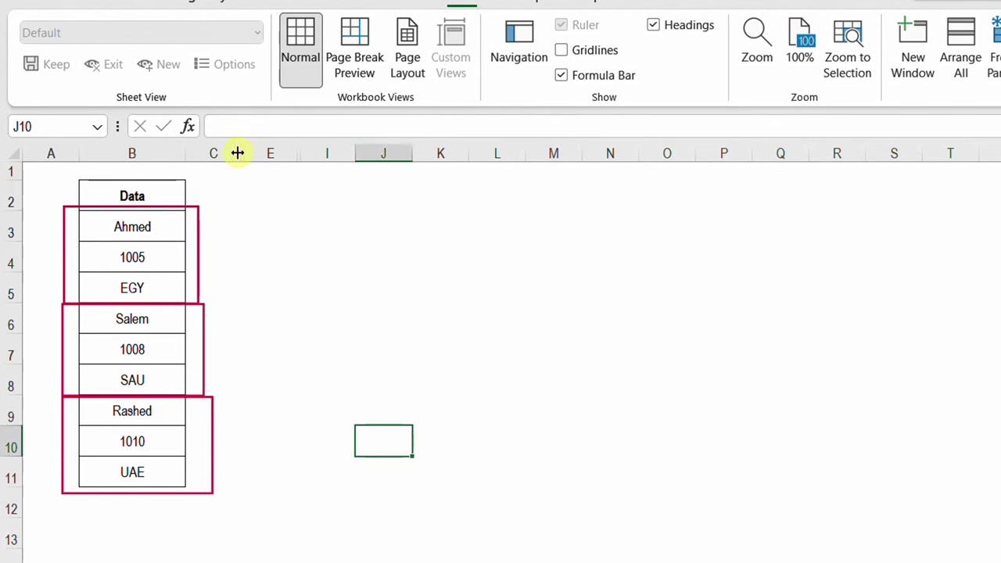
{"action": "left_click_drag", "start_coordinate": [237, 153], "coordinate": [326, 157]}
{"action": "right_click", "coordinate": [327, 156]}
{"action": "left_click", "coordinate": [409, 523]}
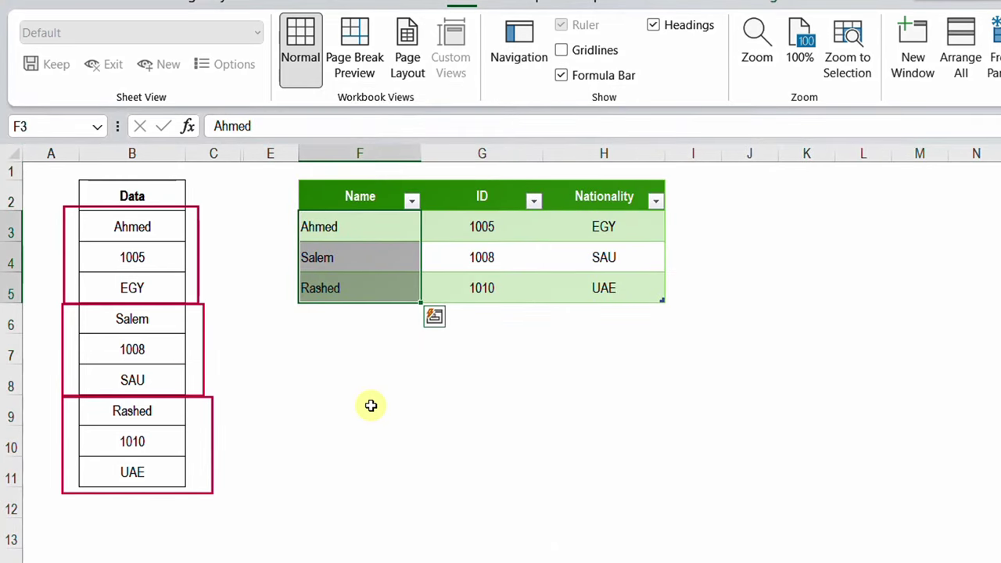
Step: Examine the Name, ID and Nationality columns of the sample result table and how each record fills one row
{"action": "left_click", "coordinate": [488, 185]}
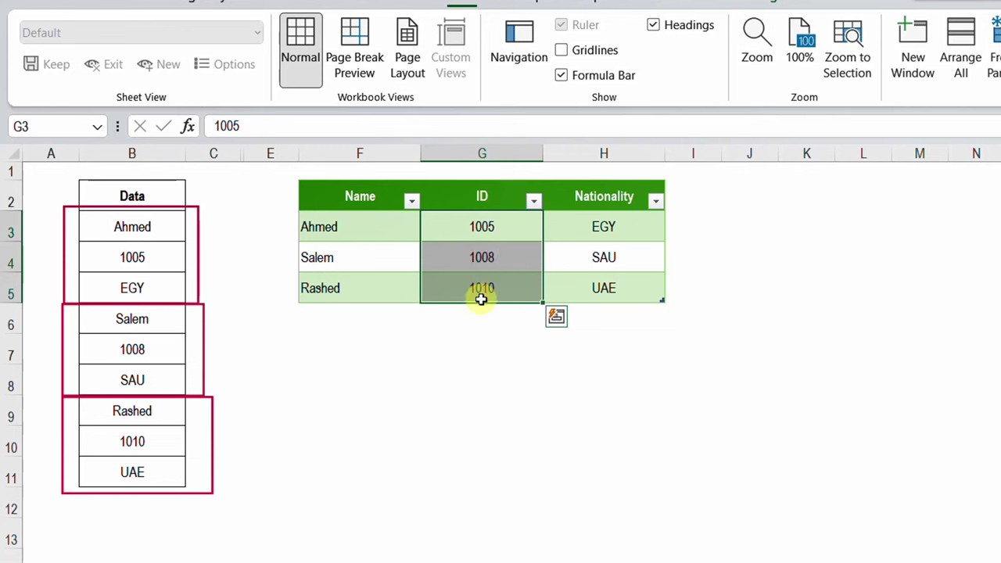
{"action": "left_click", "coordinate": [616, 181]}
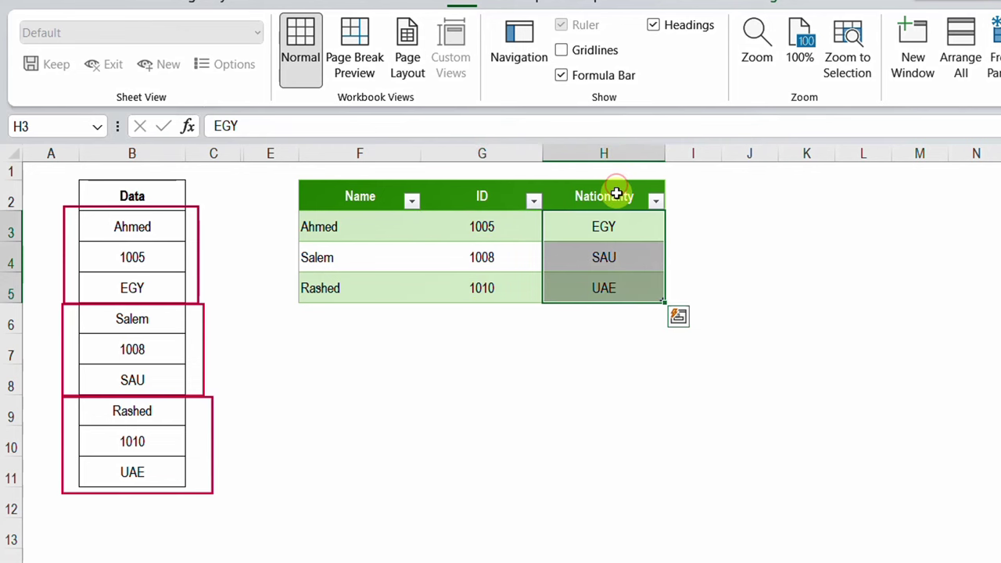
{"action": "left_click", "coordinate": [298, 229]}
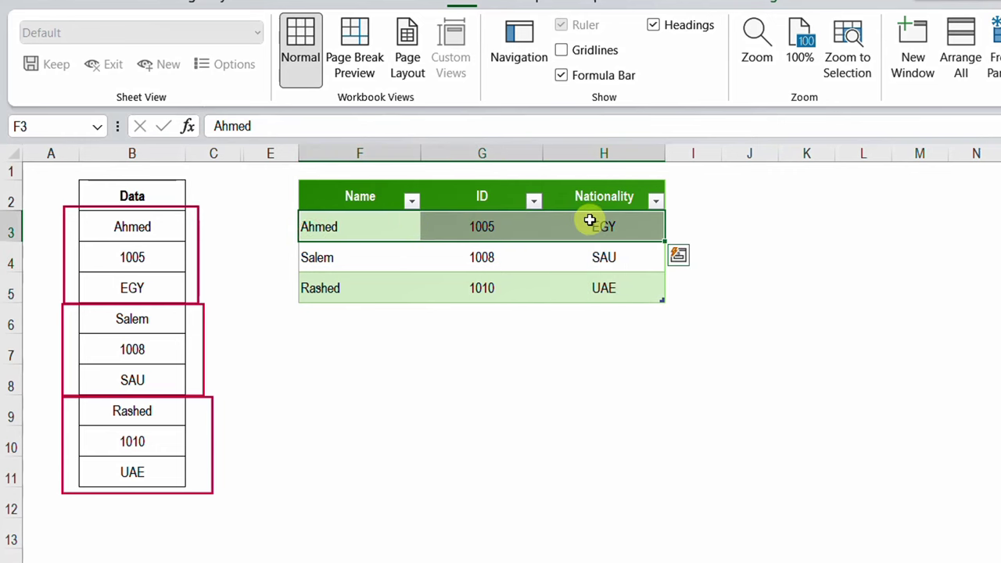
{"action": "left_click", "coordinate": [326, 259]}
{"action": "left_click", "coordinate": [474, 255]}
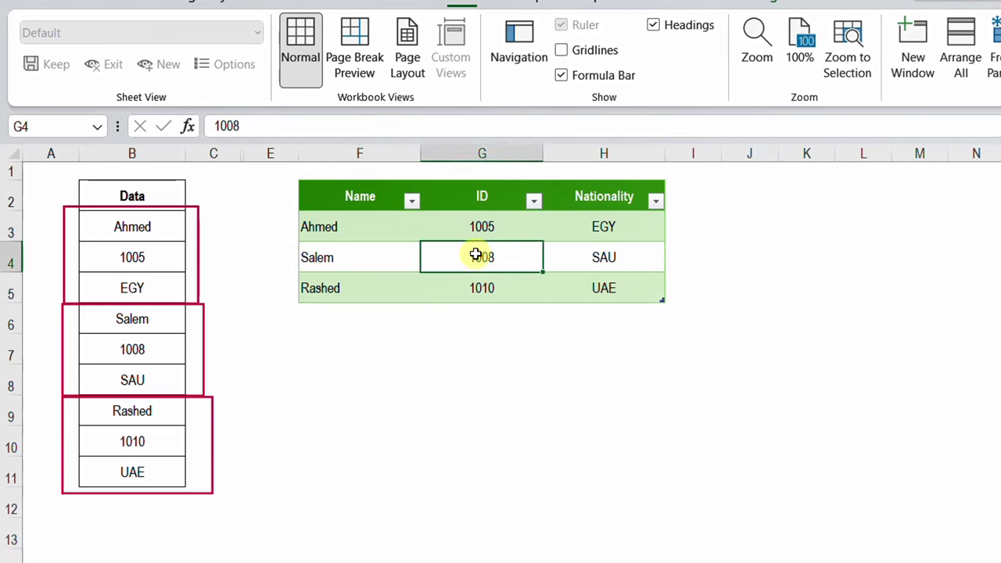
{"action": "left_click", "coordinate": [585, 256]}
{"action": "left_click", "coordinate": [304, 287]}
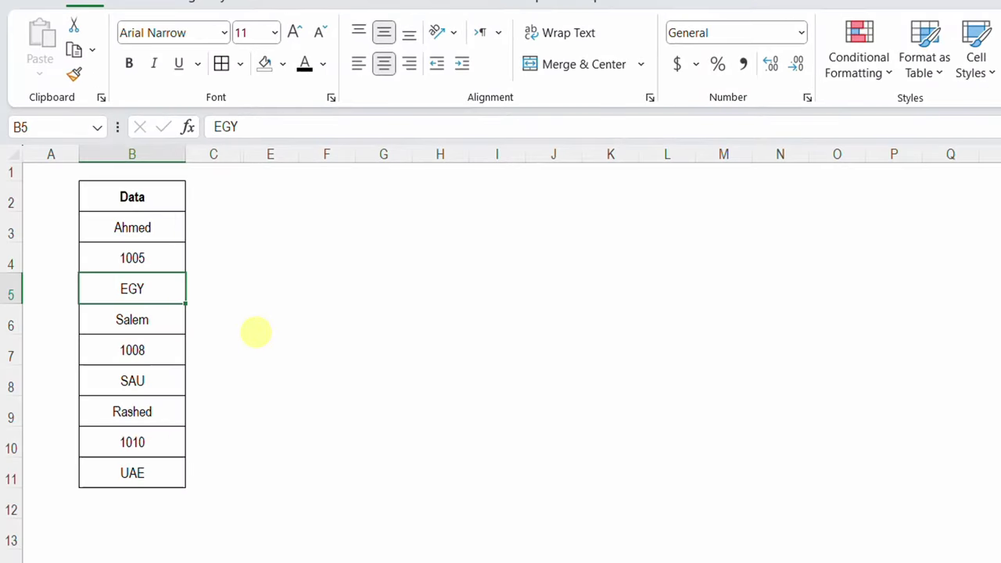
Step: Convert the Data range B2:B11 into a table with headers
{"action": "key", "text": "ctrl+t"}
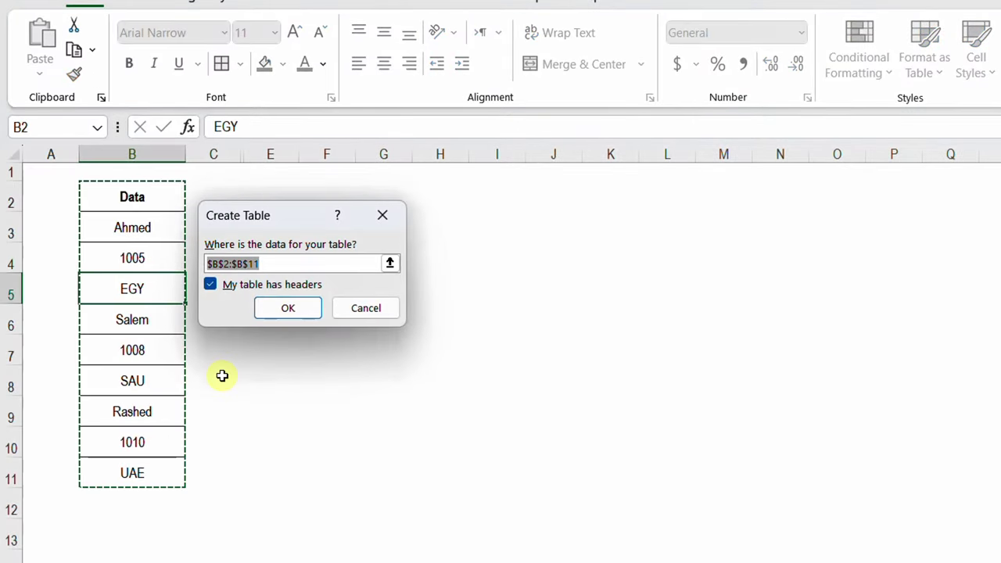
{"action": "left_click", "coordinate": [288, 309]}
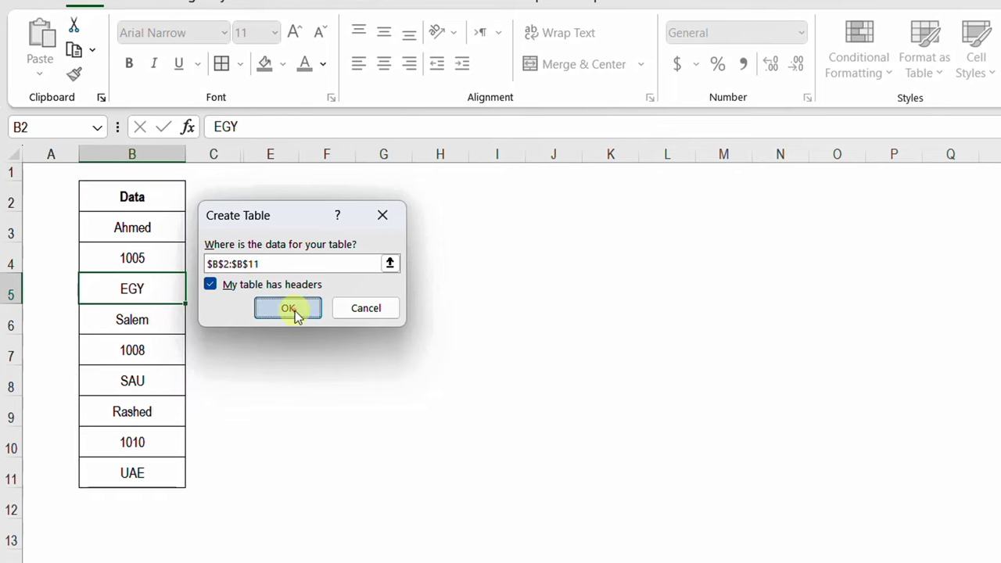
{"action": "left_click", "coordinate": [142, 327]}
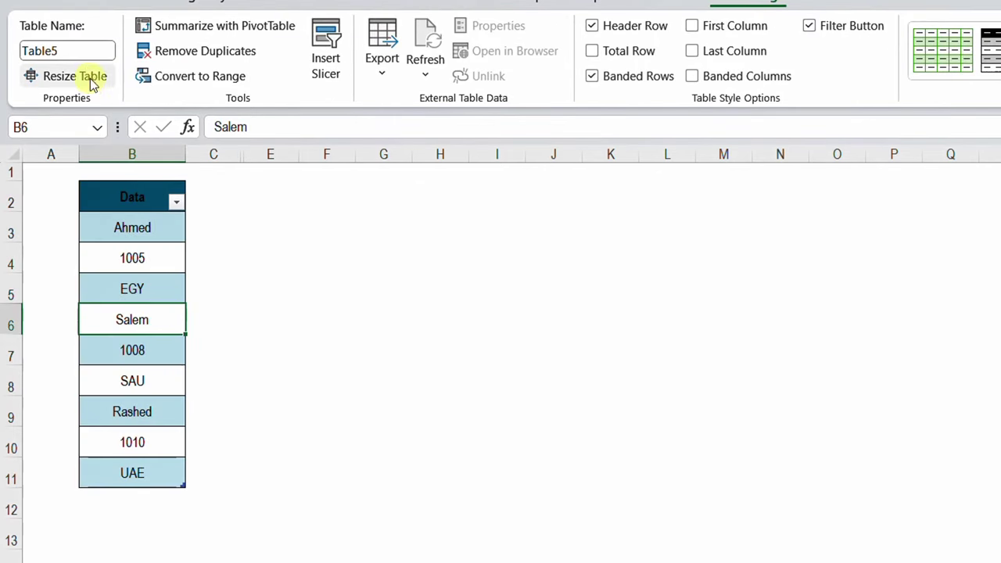
Step: Name the new table Three_Col
{"action": "left_click", "coordinate": [83, 51]}
{"action": "type", "text": "Three"}
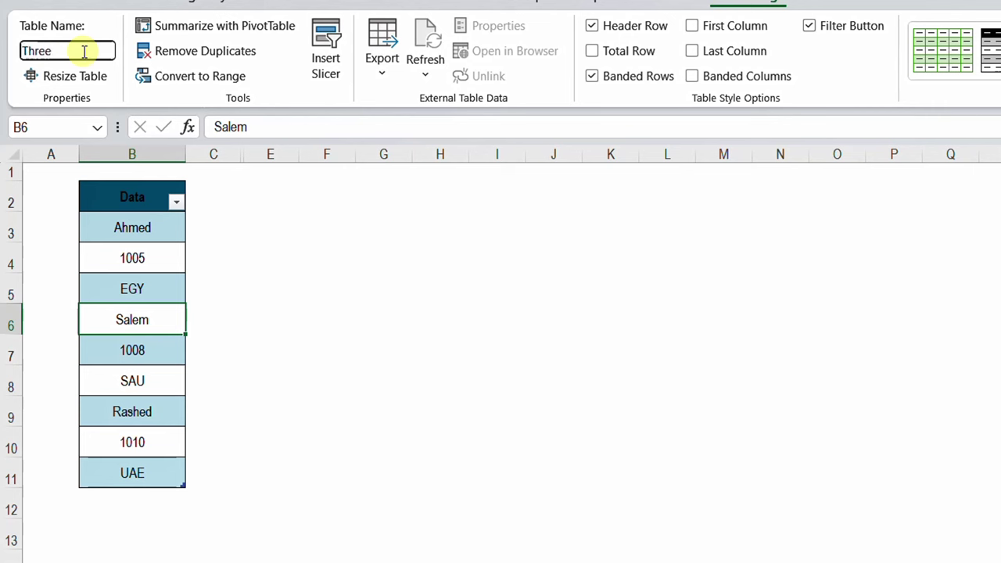
{"action": "type", "text": "_Col"}
{"action": "key", "text": "Return"}
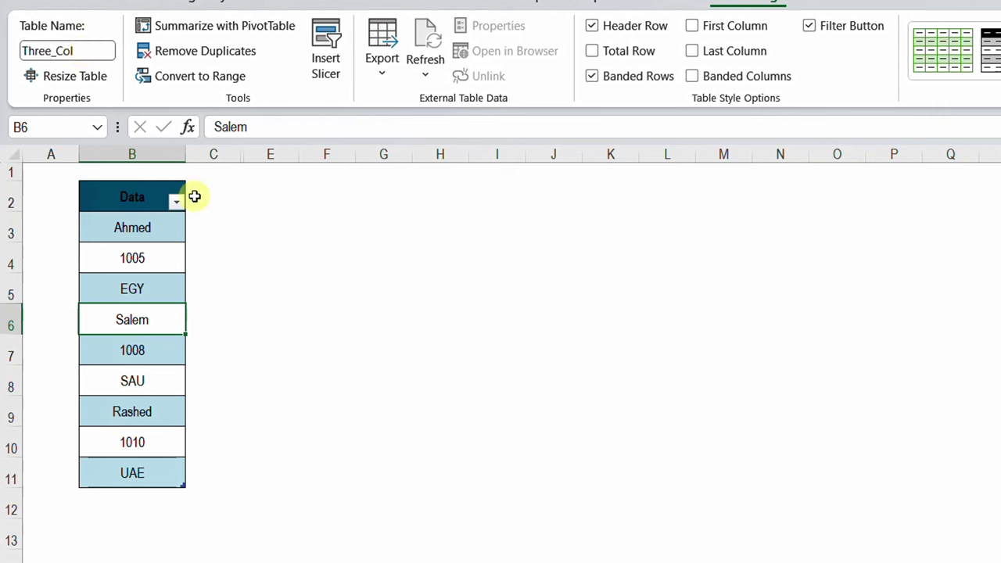
Step: Load the Three_Col table as a query into the Power Query Editor
{"action": "left_click", "coordinate": [142, 263]}
{"action": "right_click", "coordinate": [141, 263]}
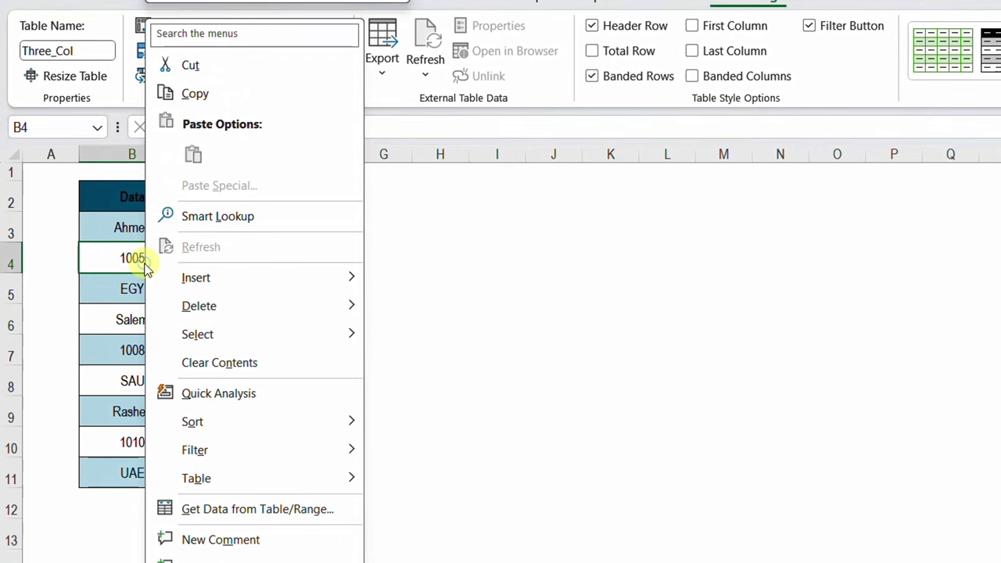
{"action": "left_click", "coordinate": [232, 508]}
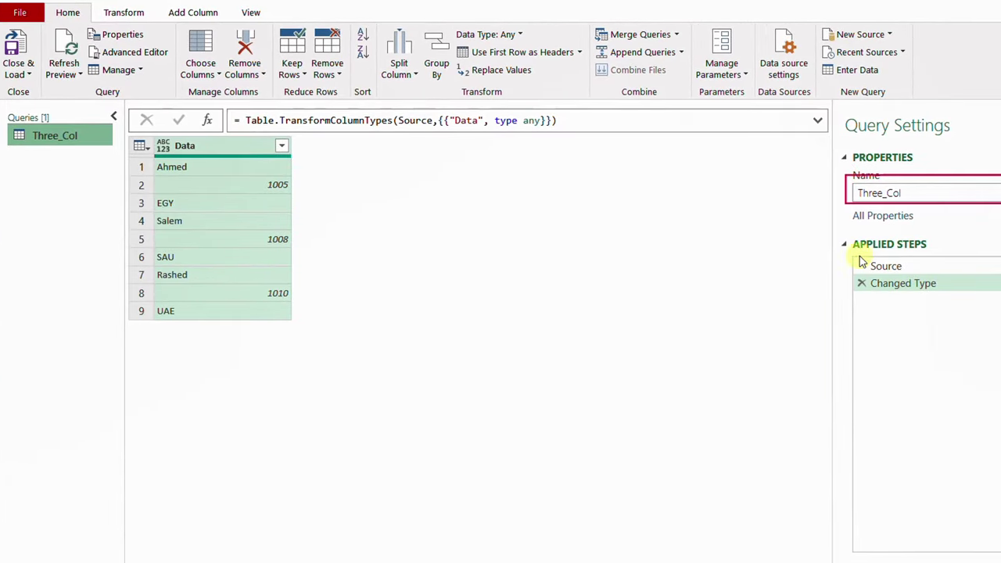
Step: Delete the Changed Type step from the Three_Col query
{"action": "left_click_drag", "start_coordinate": [862, 285], "coordinate": [986, 310]}
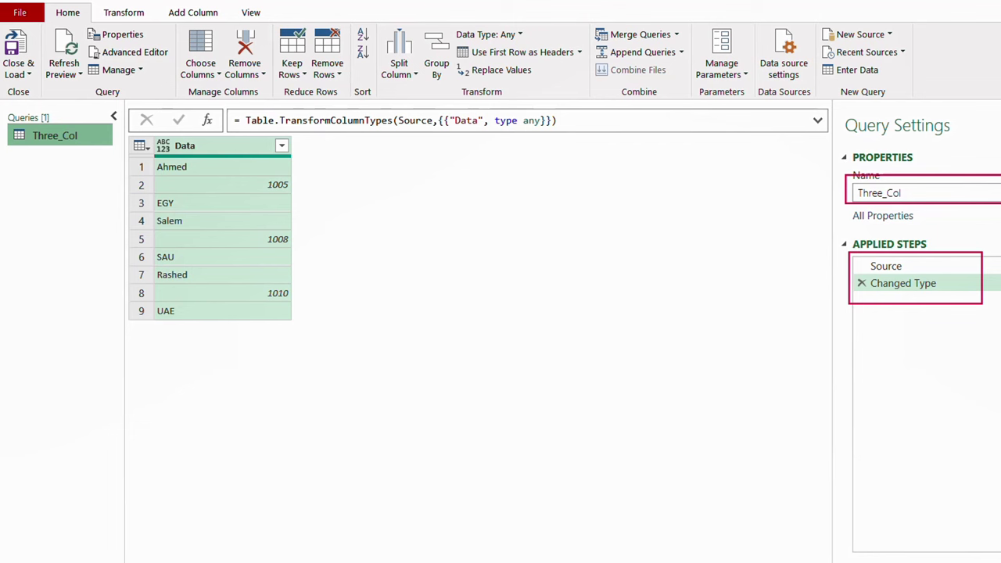
{"action": "key", "text": "Escape"}
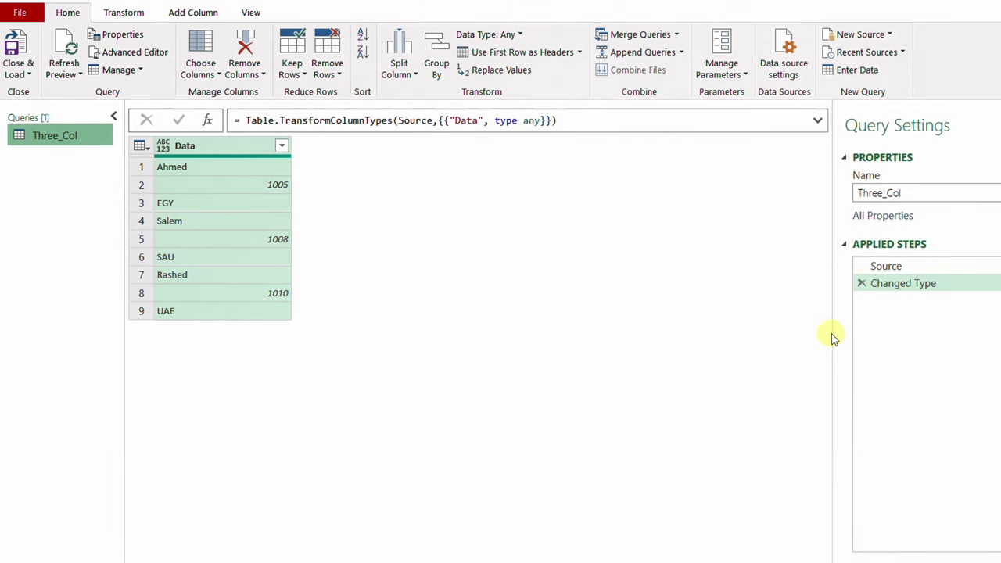
{"action": "left_click", "coordinate": [860, 284]}
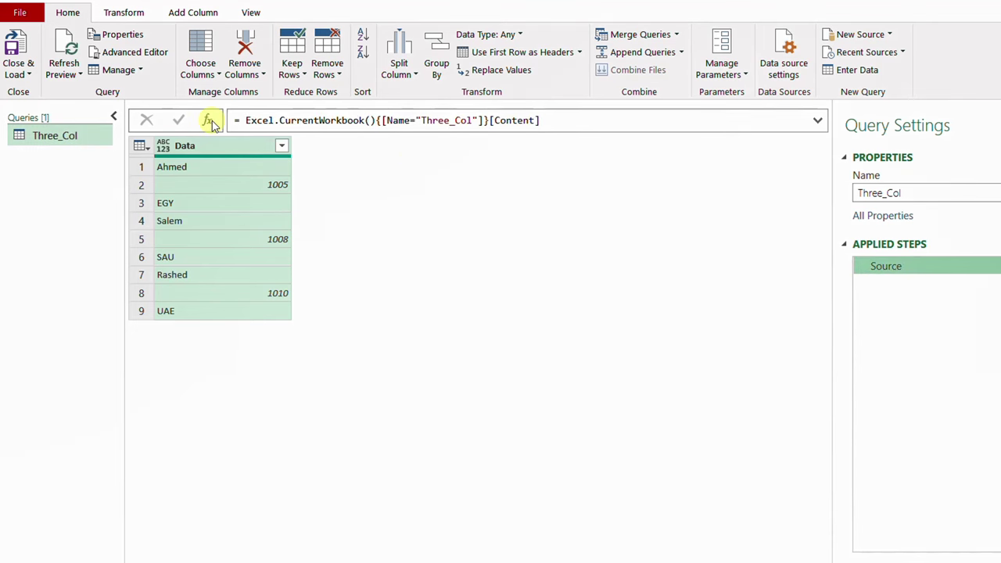
Step: Turn the source table into a list by appending [Data] to the Source step's formula
{"action": "mouse_move", "coordinate": [130, 135]}
{"action": "left_mouse_down"}
{"action": "mouse_move", "coordinate": [289, 350]}
{"action": "mouse_move", "coordinate": [320, 334]}
{"action": "left_mouse_up"}
{"action": "left_click", "coordinate": [561, 116]}
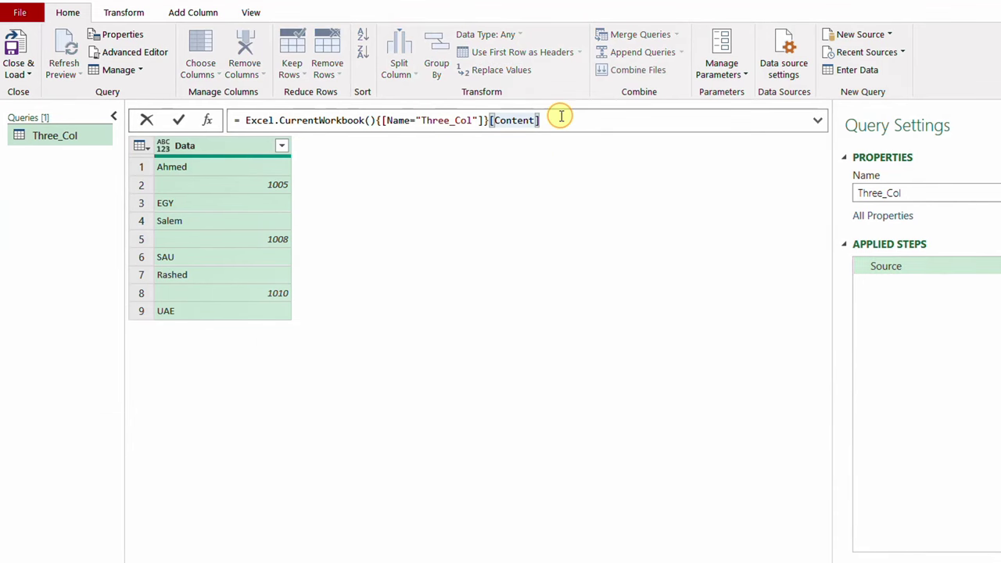
{"action": "type", "text": "[]Data"}
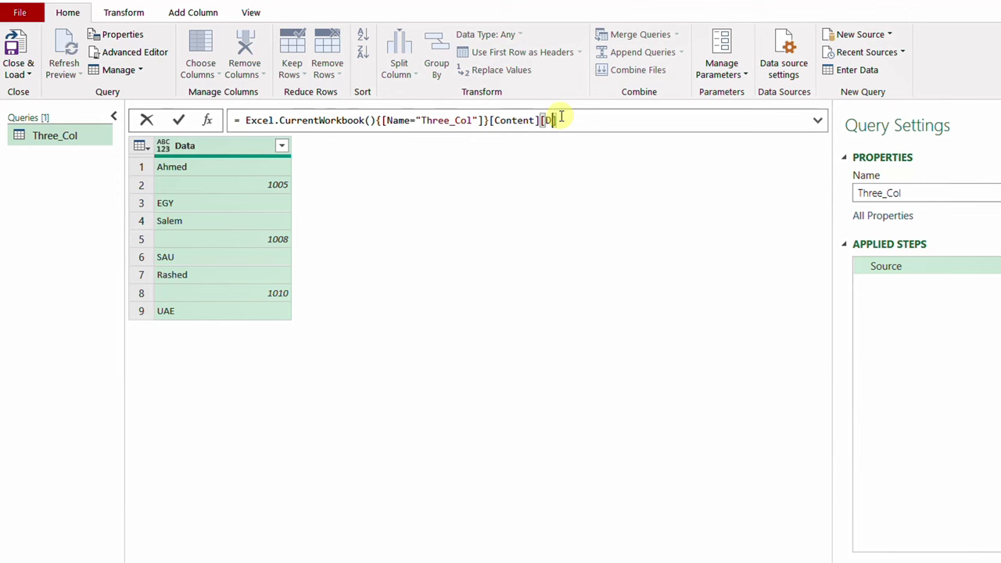
{"action": "left_click", "coordinate": [179, 120]}
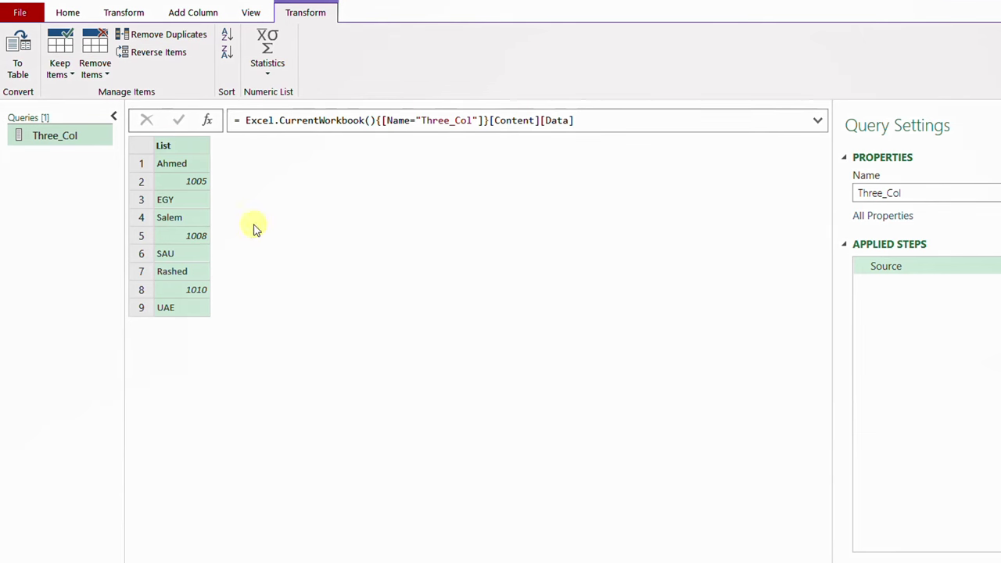
Step: Add a custom step with the formula =List.Split( Source,3) to split the list into groups of three
{"action": "mouse_move", "coordinate": [142, 157]}
{"action": "left_mouse_down"}
{"action": "mouse_move", "coordinate": [170, 202]}
{"action": "mouse_move", "coordinate": [214, 208]}
{"action": "left_mouse_up"}
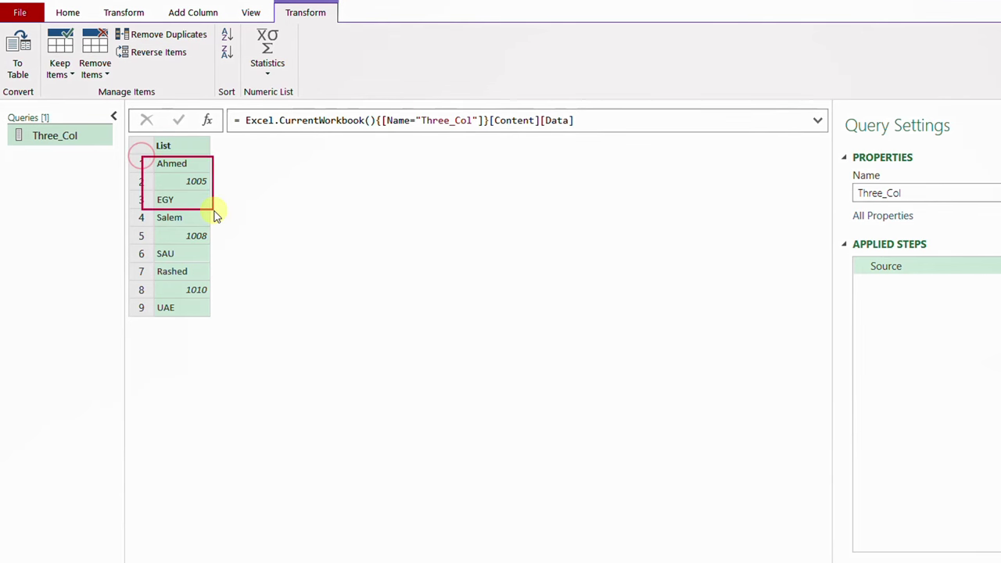
{"action": "left_click_drag", "start_coordinate": [144, 208], "coordinate": [217, 264]}
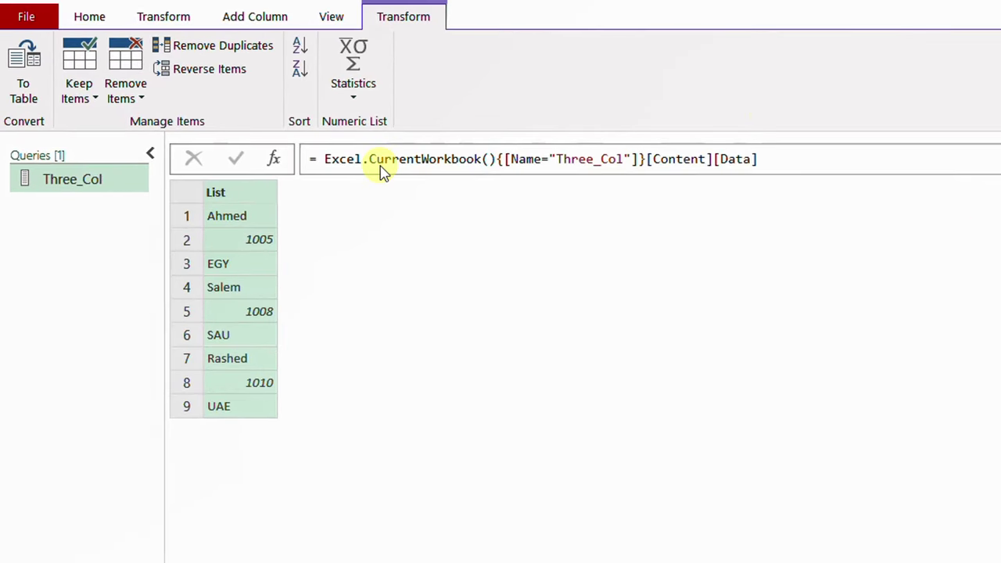
{"action": "left_click", "coordinate": [274, 159]}
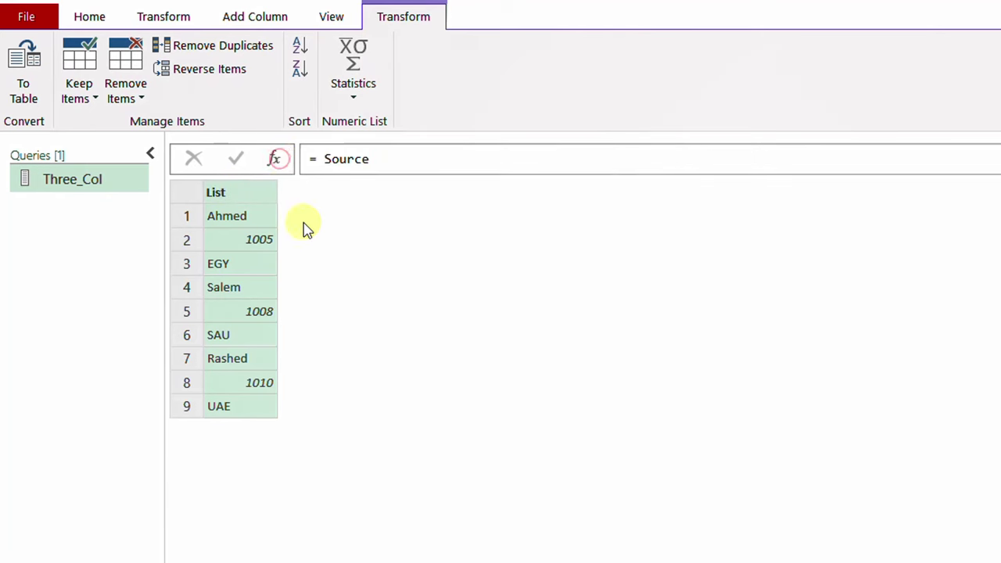
{"action": "left_click", "coordinate": [319, 159]}
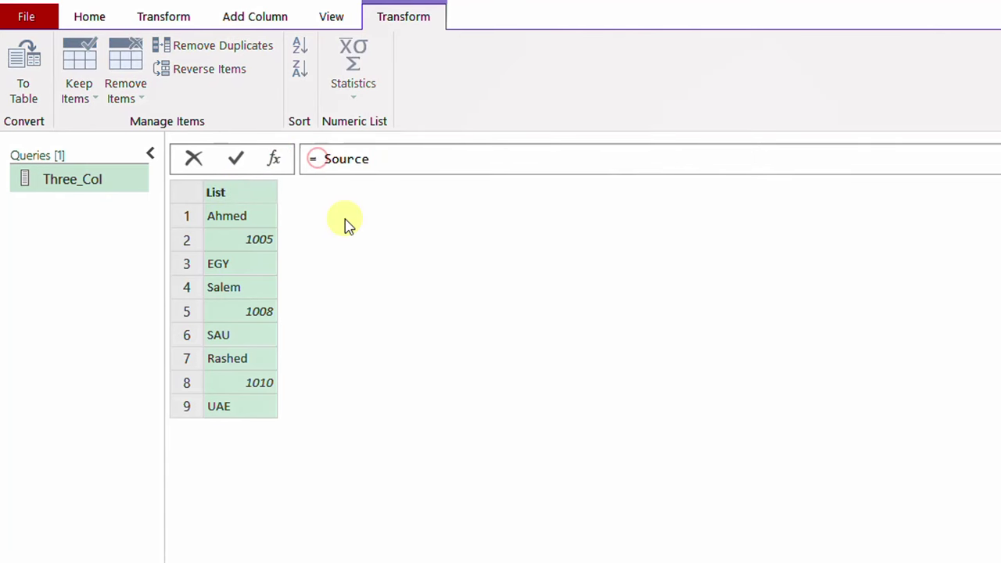
{"action": "type", "text": "List.Split("}
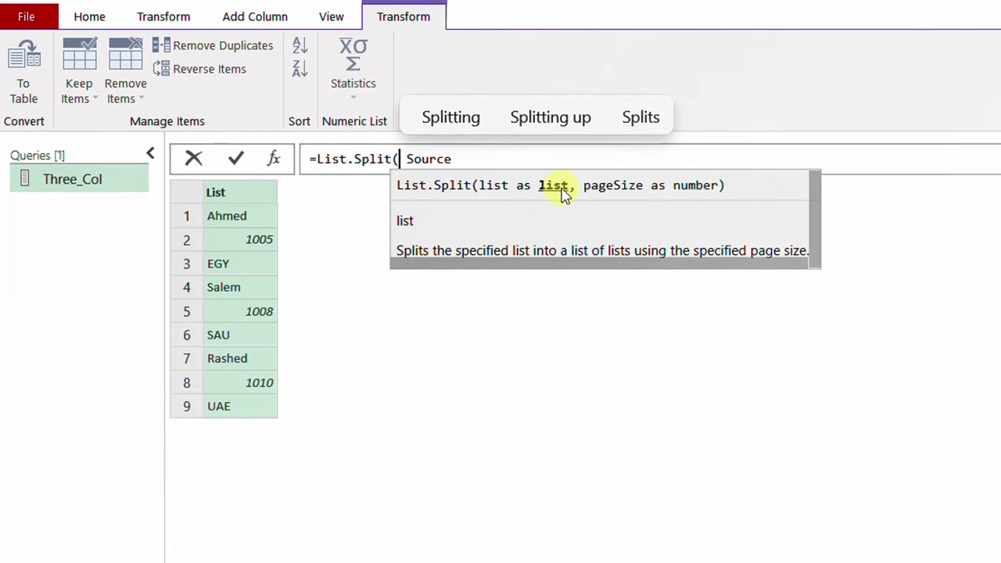
{"action": "left_click", "coordinate": [471, 157]}
{"action": "type", "text": ","}
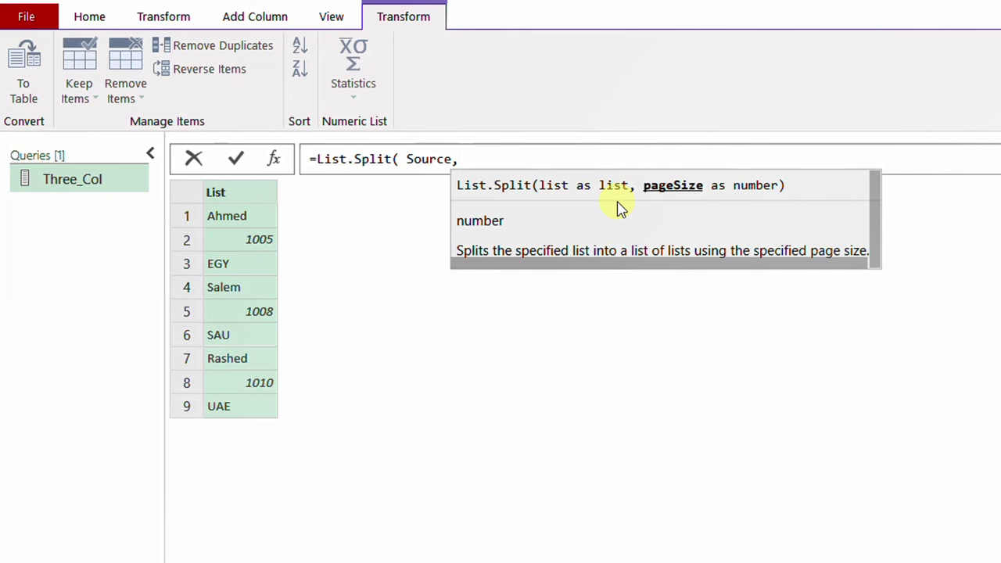
{"action": "type", "text": "3"}
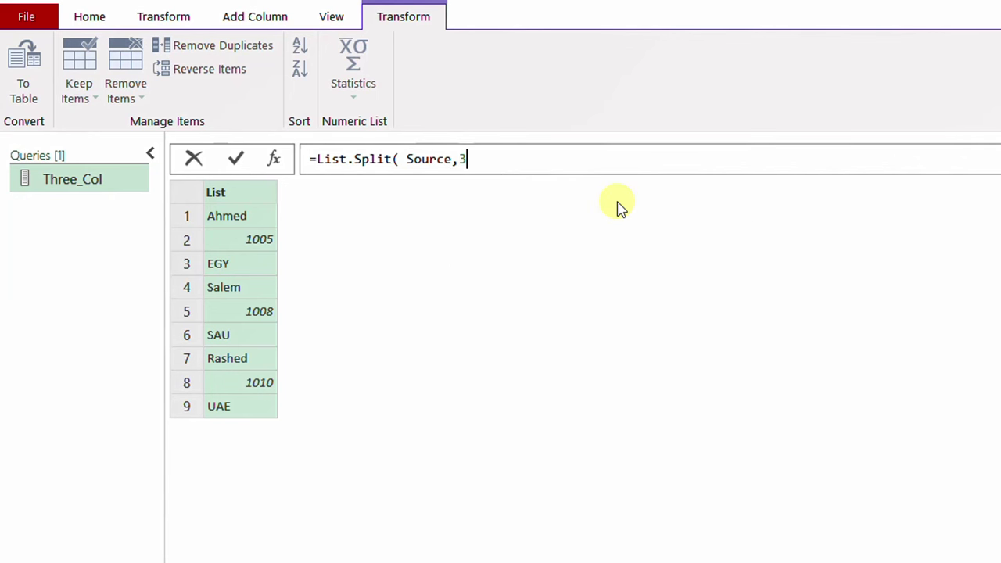
{"action": "type", "text": ")"}
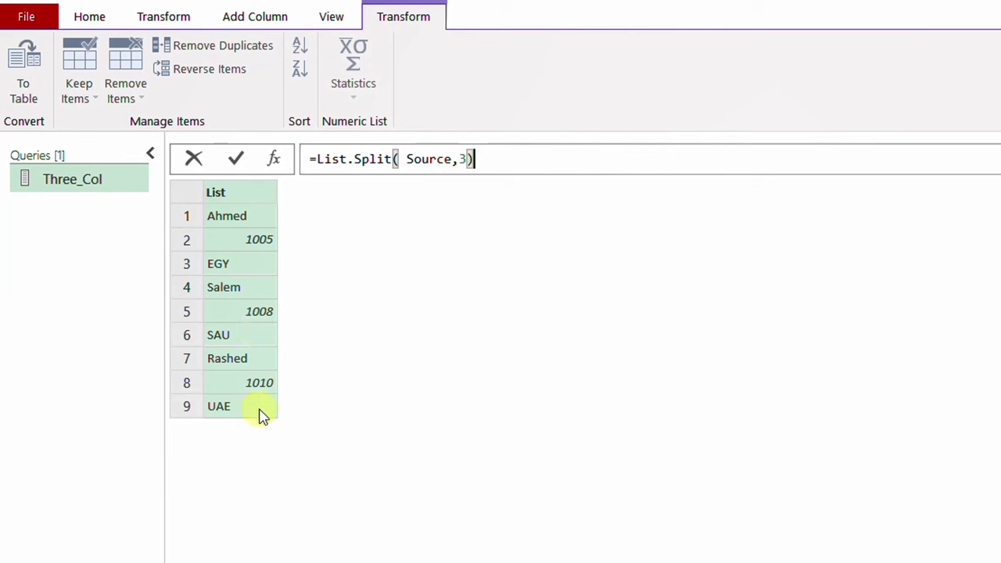
{"action": "left_click", "coordinate": [241, 161]}
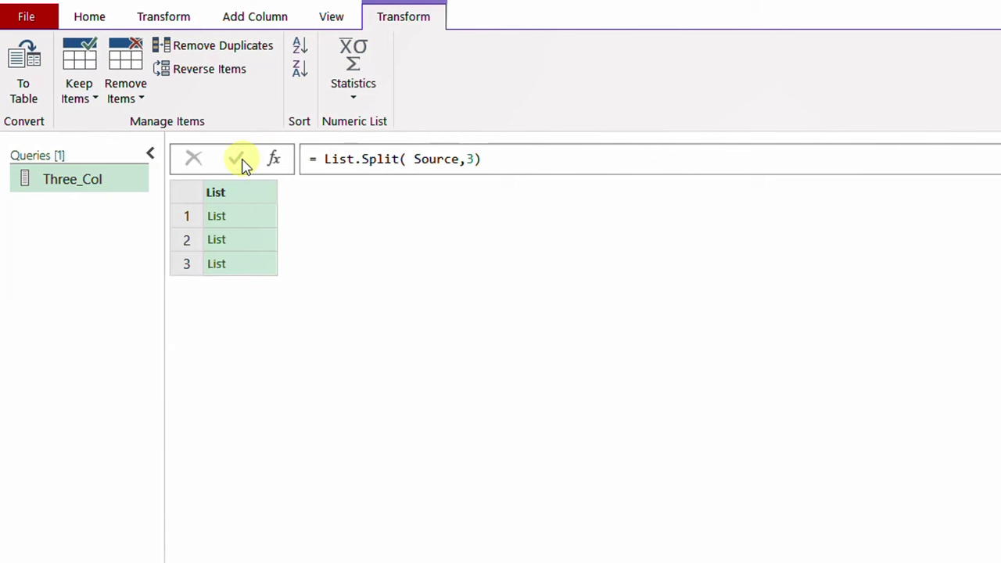
Step: Preview the contents of each split list and rename the Custom1 step to Split
{"action": "left_click", "coordinate": [251, 216]}
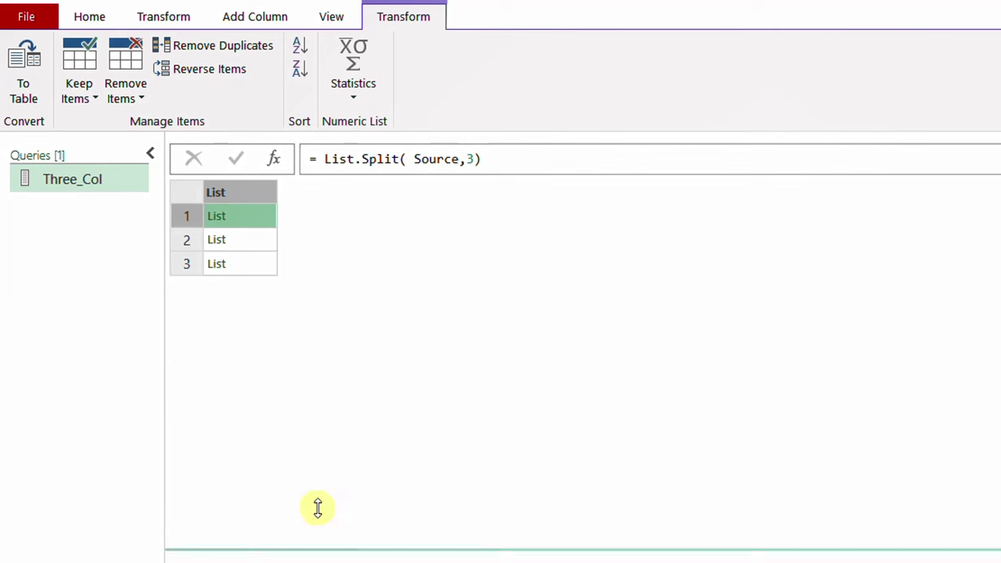
{"action": "left_click", "coordinate": [244, 240]}
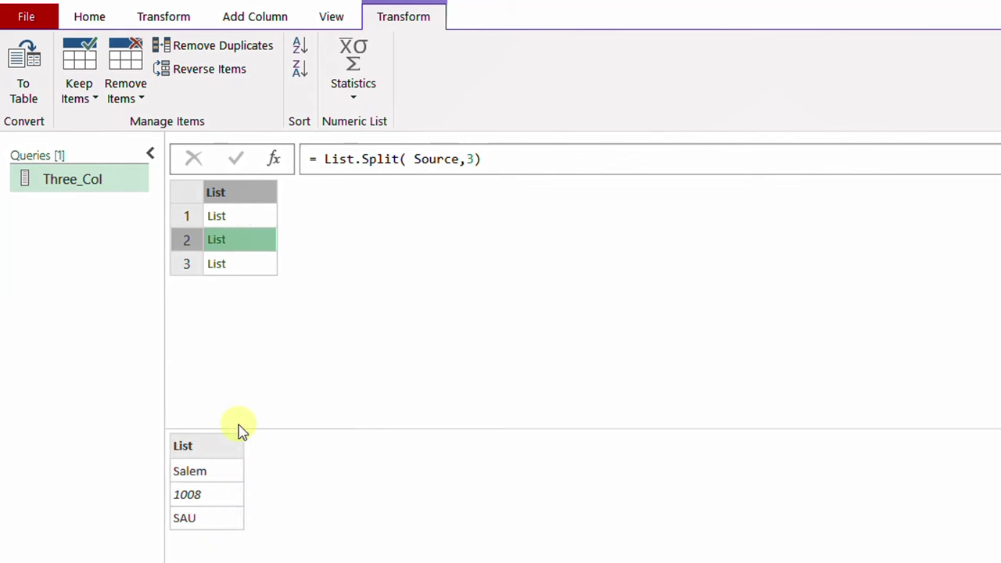
{"action": "left_click", "coordinate": [247, 264]}
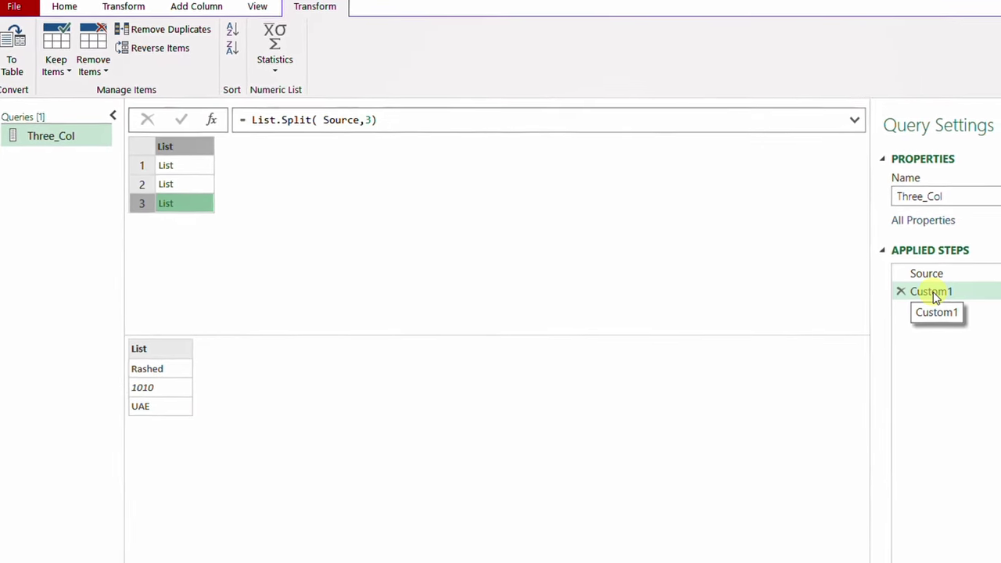
{"action": "right_click", "coordinate": [935, 294]}
{"action": "left_click", "coordinate": [972, 325]}
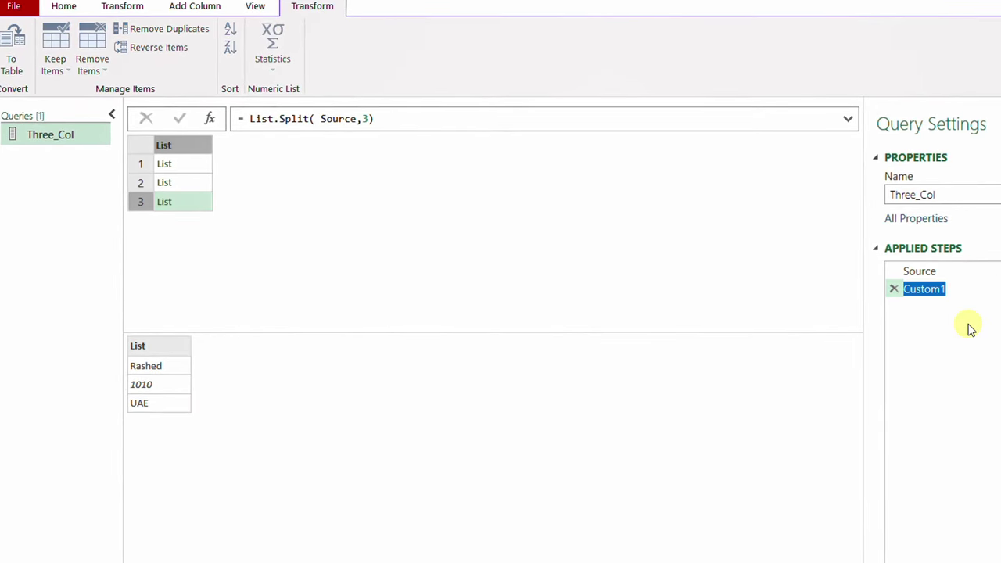
{"action": "type", "text": "Split"}
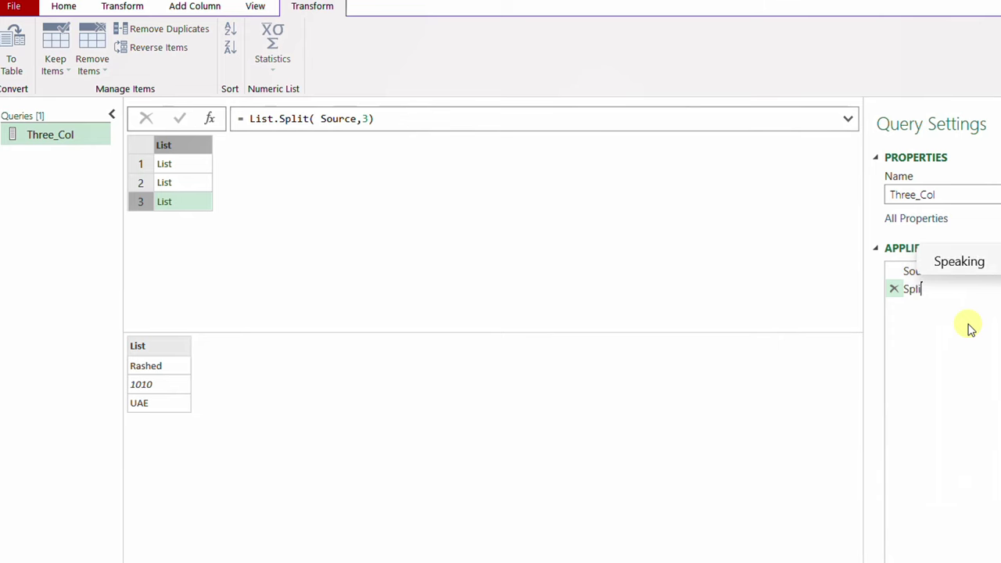
{"action": "key", "text": "Return"}
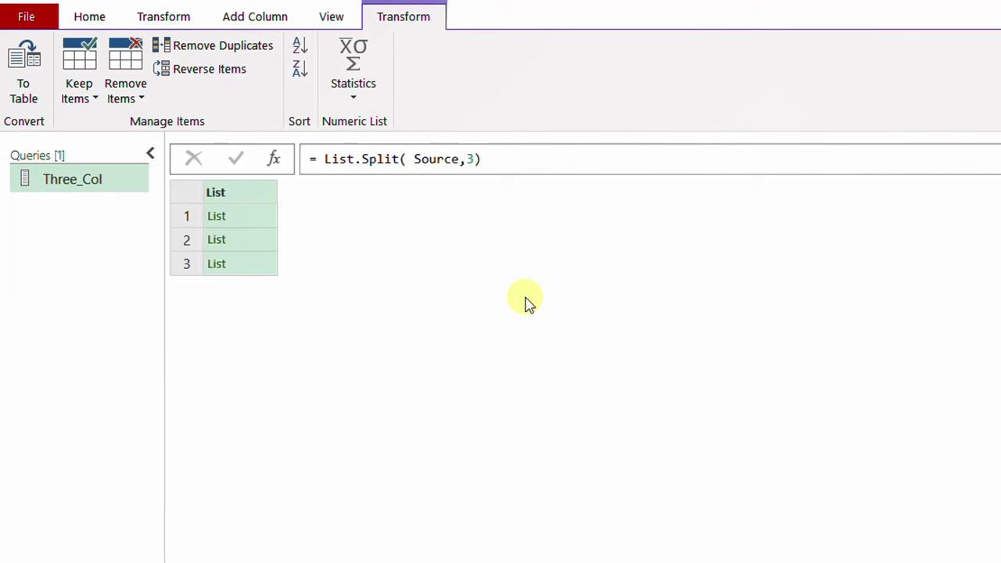
Step: Preview the contents of each of the three lists in the Split step
{"action": "left_click", "coordinate": [253, 219]}
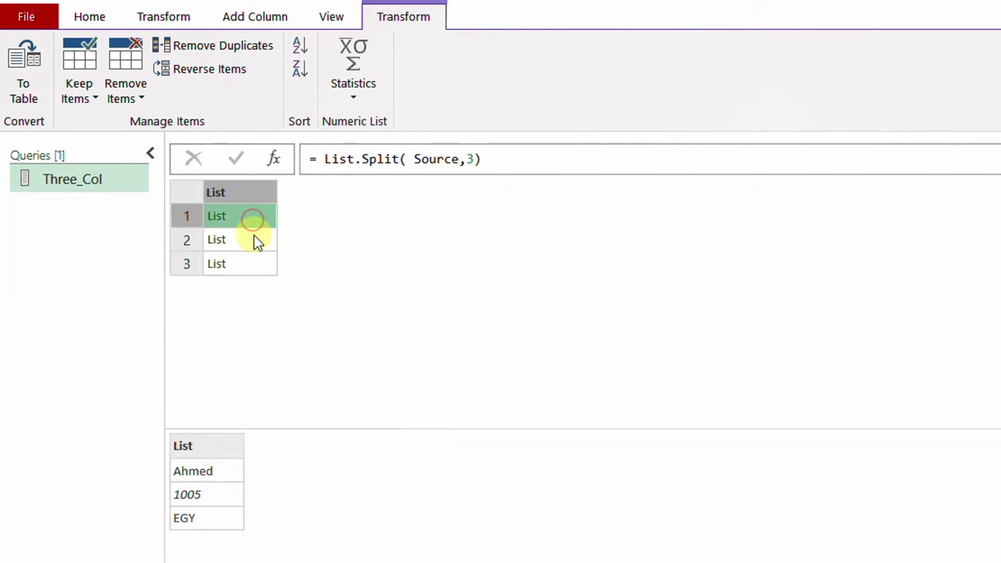
{"action": "left_click", "coordinate": [253, 236]}
{"action": "left_click", "coordinate": [257, 261]}
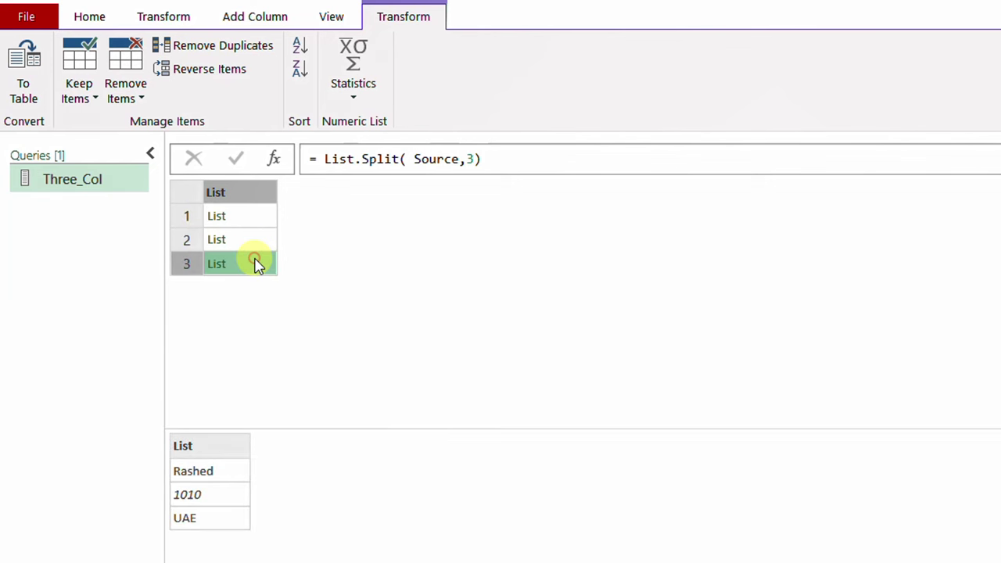
{"action": "left_click", "coordinate": [257, 217]}
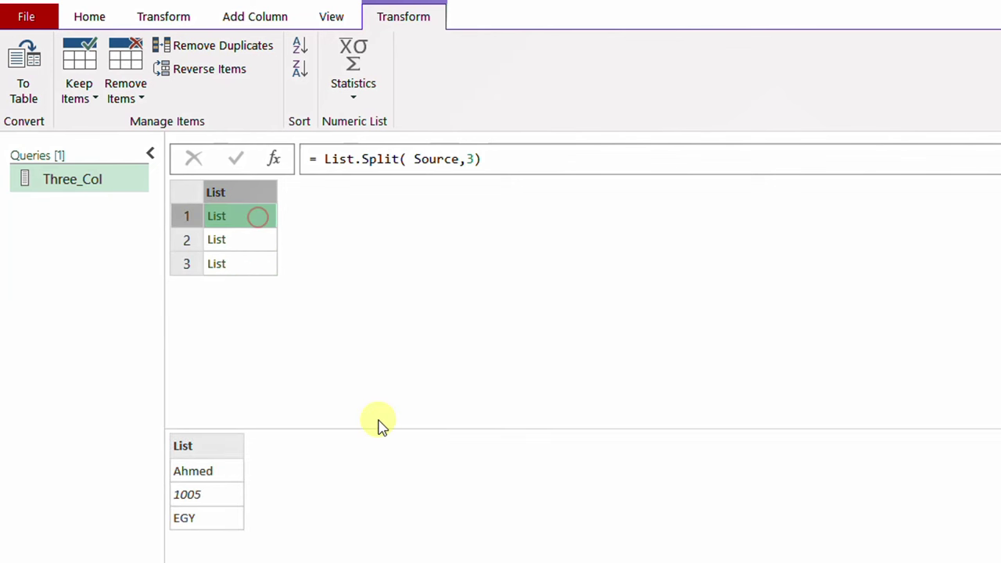
Step: Add a custom step after Split with the formula =Table.FromColumns( Split) to turn the lists into table columns
{"action": "left_click", "coordinate": [275, 159]}
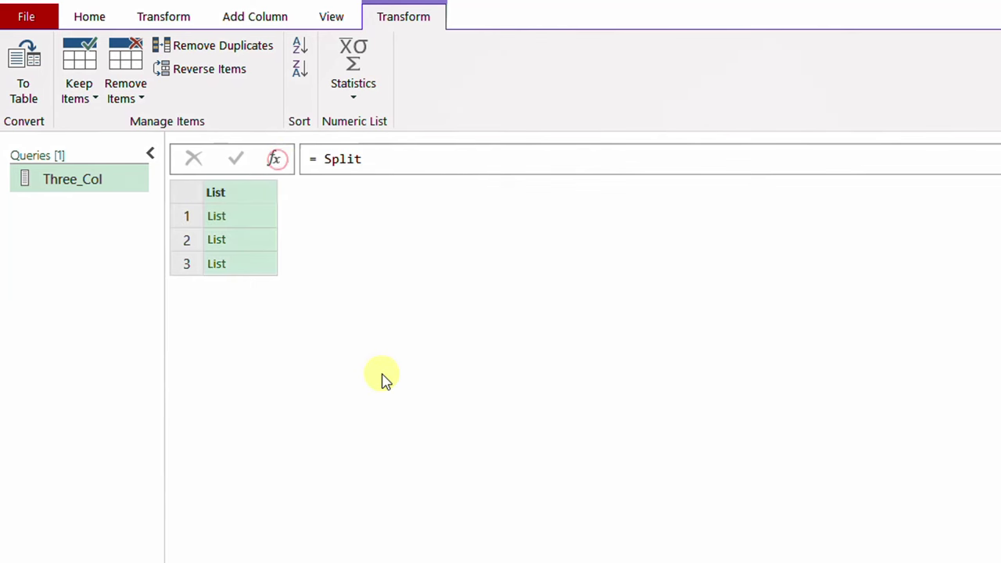
{"action": "left_click", "coordinate": [316, 159]}
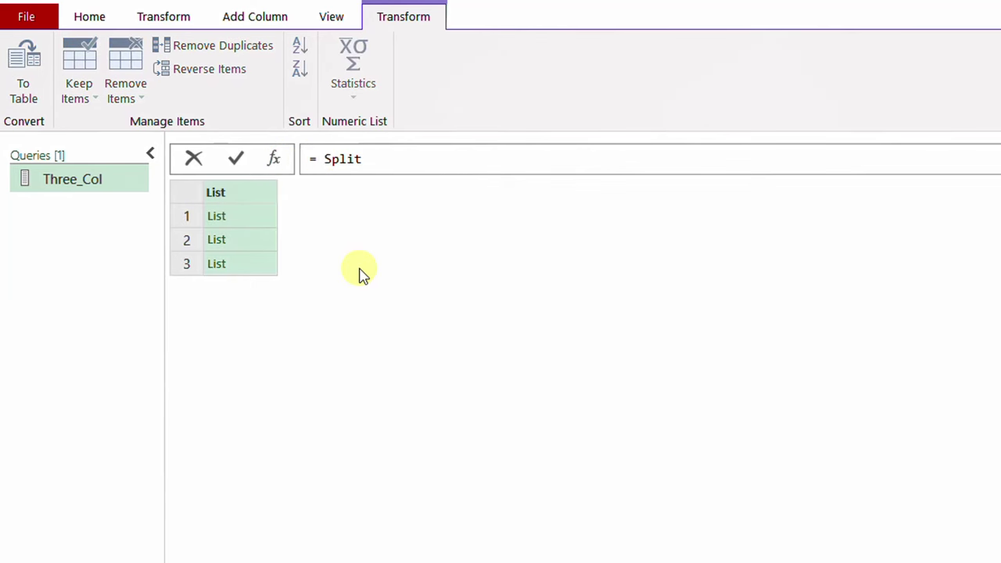
{"action": "type", "text": "Tabl"}
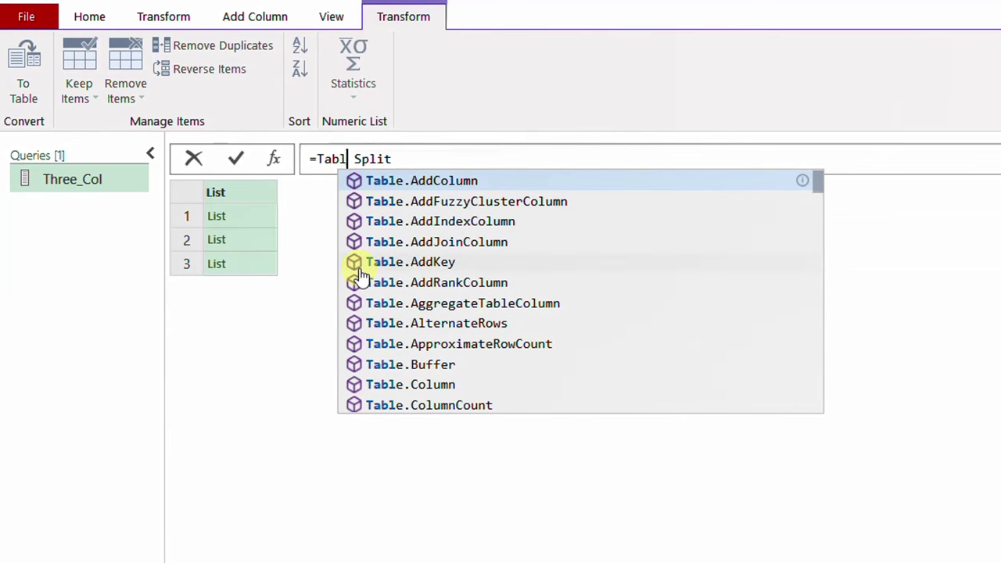
{"action": "type", "text": "e.FromC"}
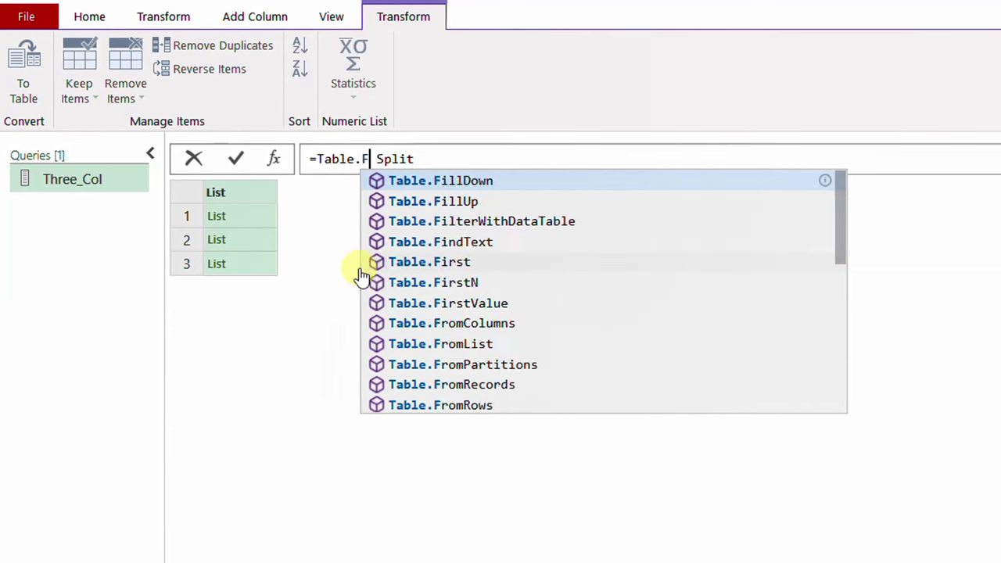
{"action": "key", "text": "Tab"}
{"action": "type", "text": "("}
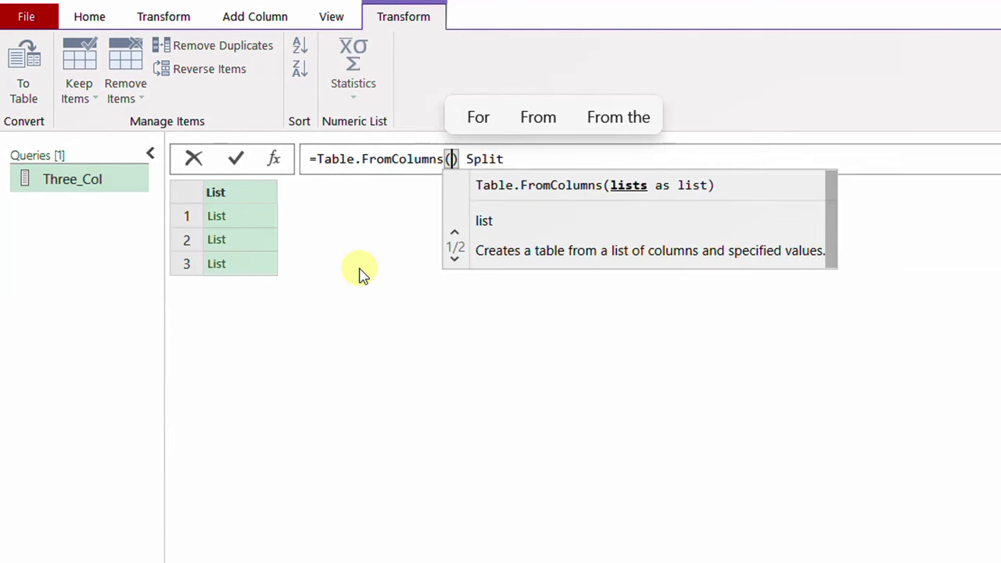
{"action": "key", "text": "Delete"}
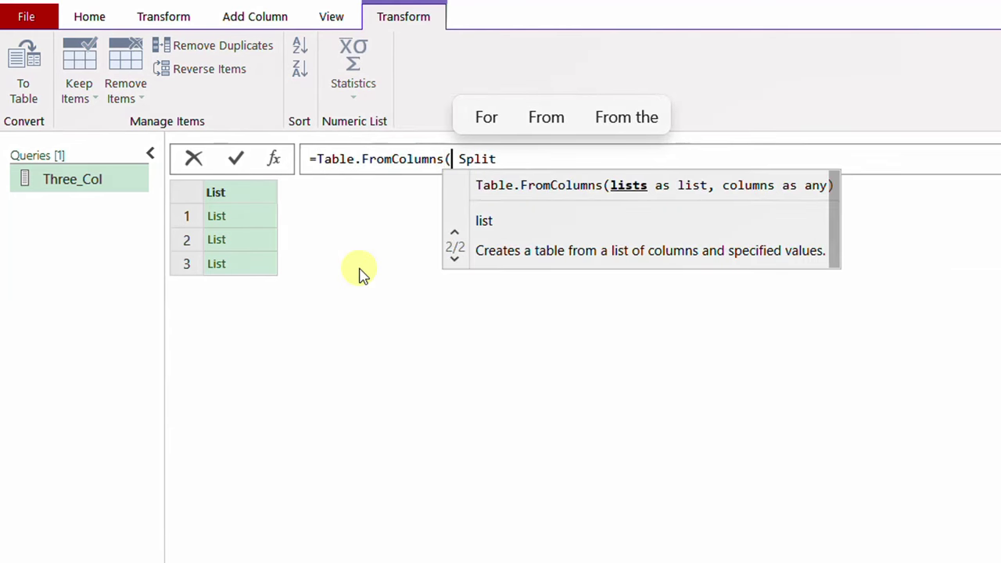
{"action": "left_click", "coordinate": [539, 160]}
{"action": "type", "text": "Split)"}
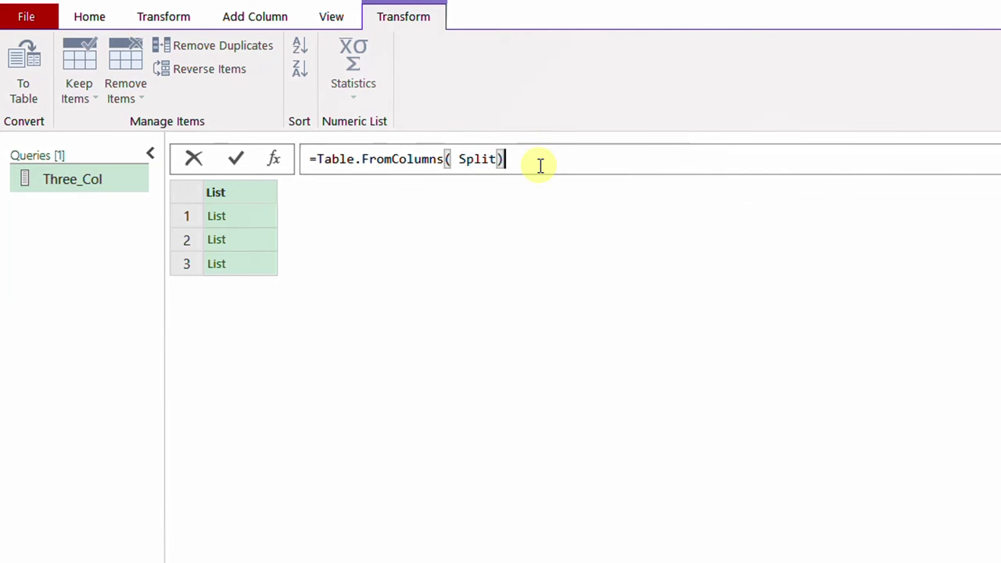
{"action": "key", "text": "Return"}
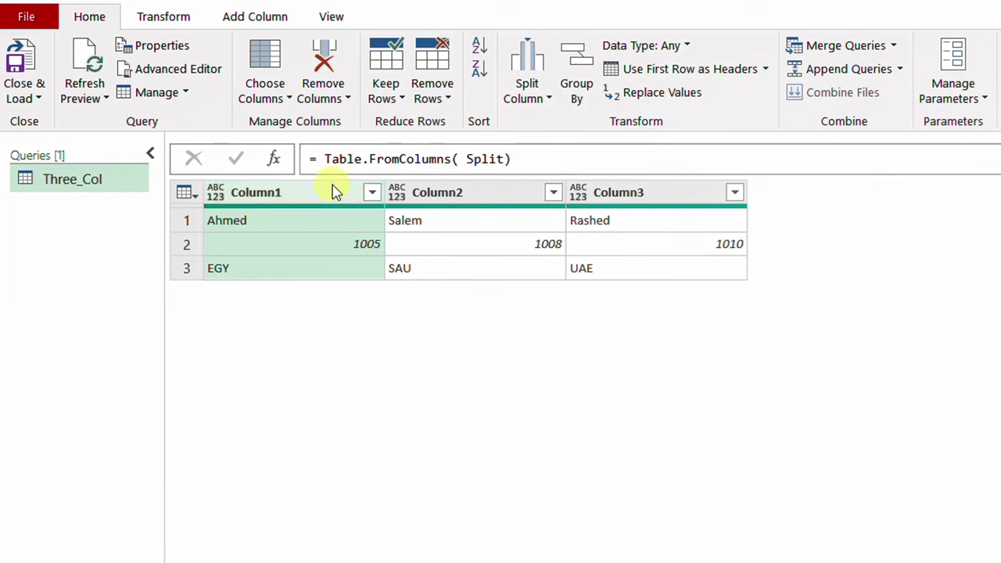
Step: Wrap the custom step's formula in Table.Transpose so it reads =Table.Transpose( Table.FromColumns( Split))
{"action": "left_click", "coordinate": [316, 159]}
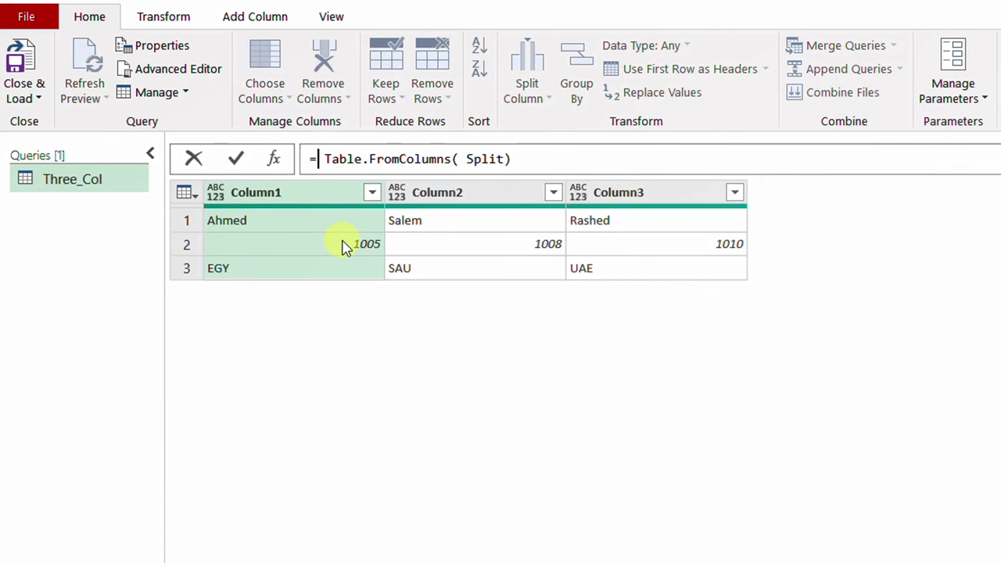
{"action": "type", "text": "Tra"}
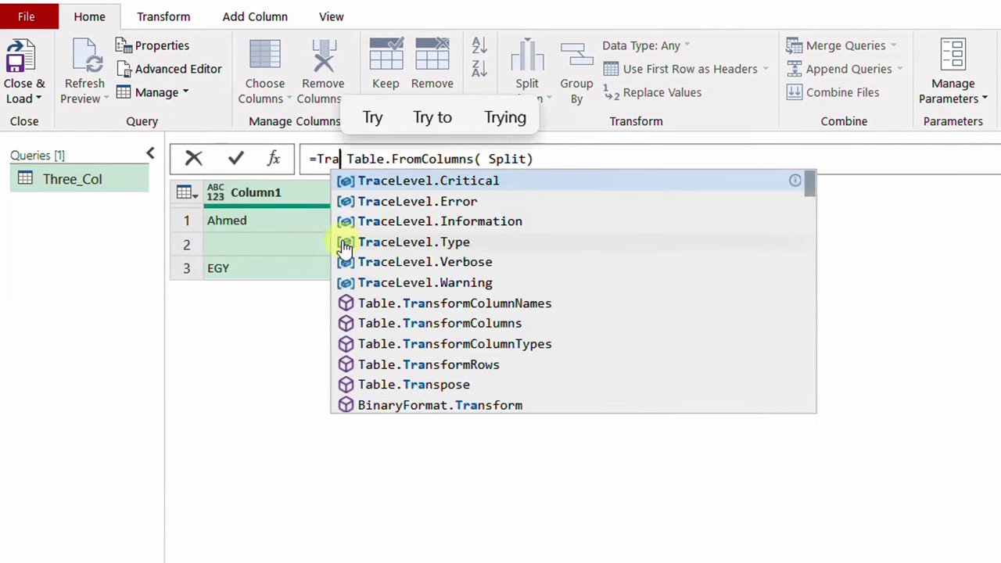
{"action": "key", "text": "BackSpace"}
{"action": "key", "text": "BackSpace"}
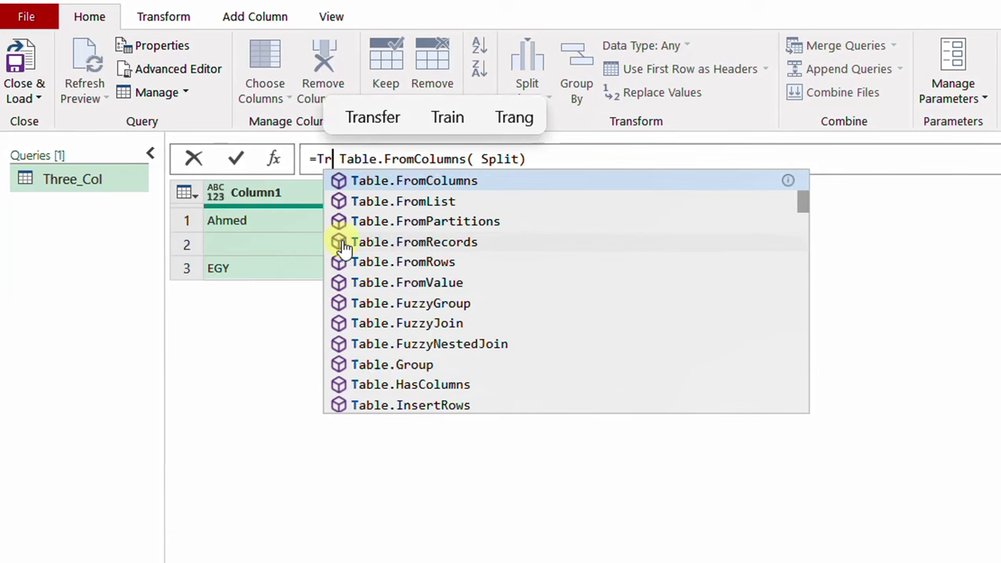
{"action": "type", "text": "abl"}
{"action": "type", "text": "e.Transpose("}
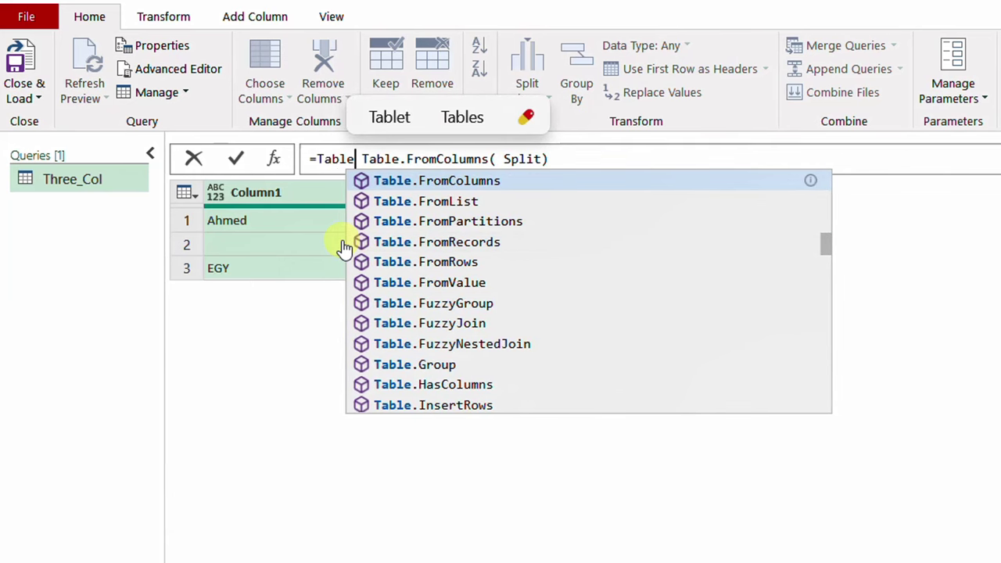
{"action": "left_click", "coordinate": [662, 162]}
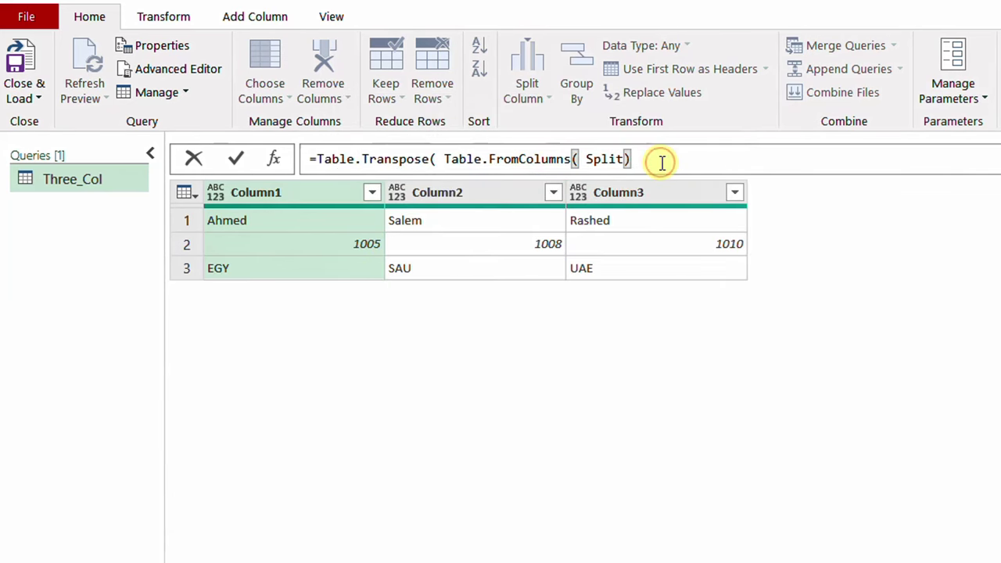
{"action": "type", "text": ")"}
{"action": "left_click", "coordinate": [238, 160]}
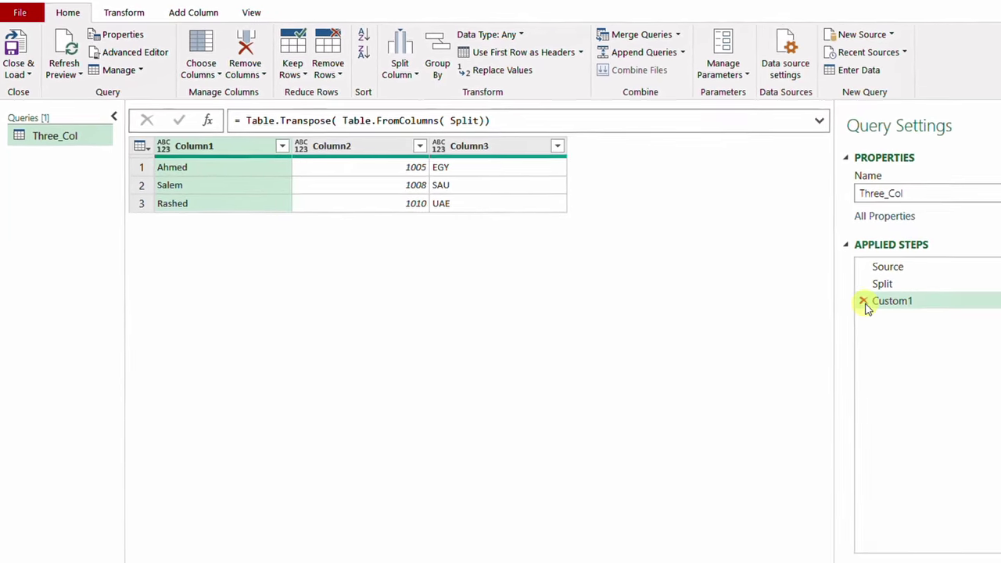
Step: Delete the Custom1 step and wrap the Split step's formula in List.Zip so it reads =List.Zip( List.Split( Source,3))
{"action": "left_click", "coordinate": [864, 301]}
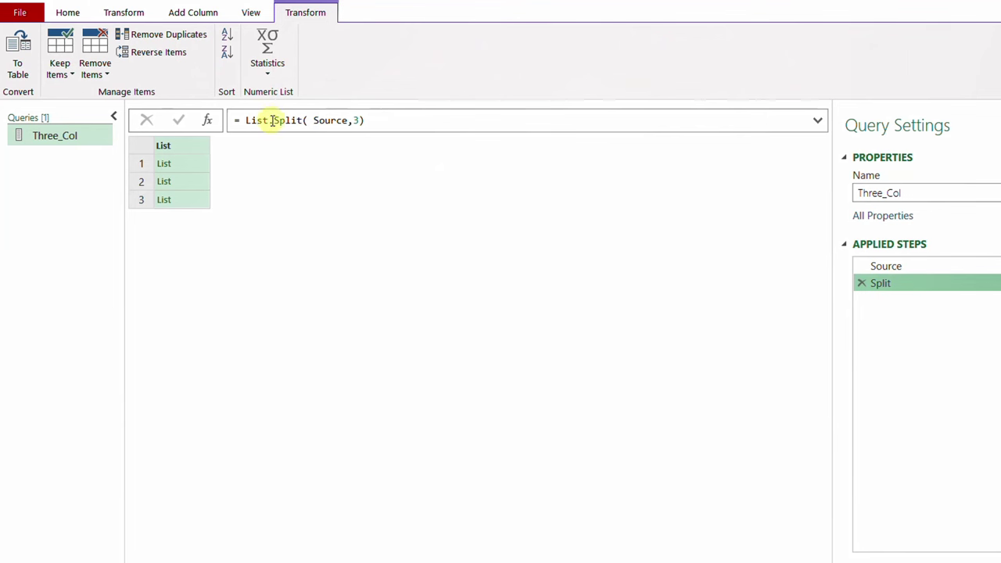
{"action": "left_click", "coordinate": [239, 121]}
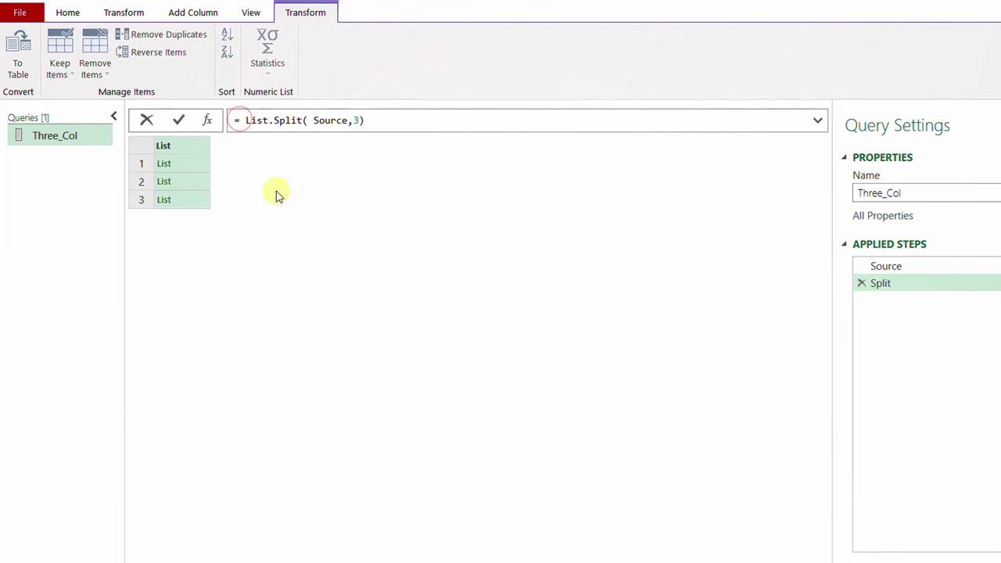
{"action": "type", "text": "Li"}
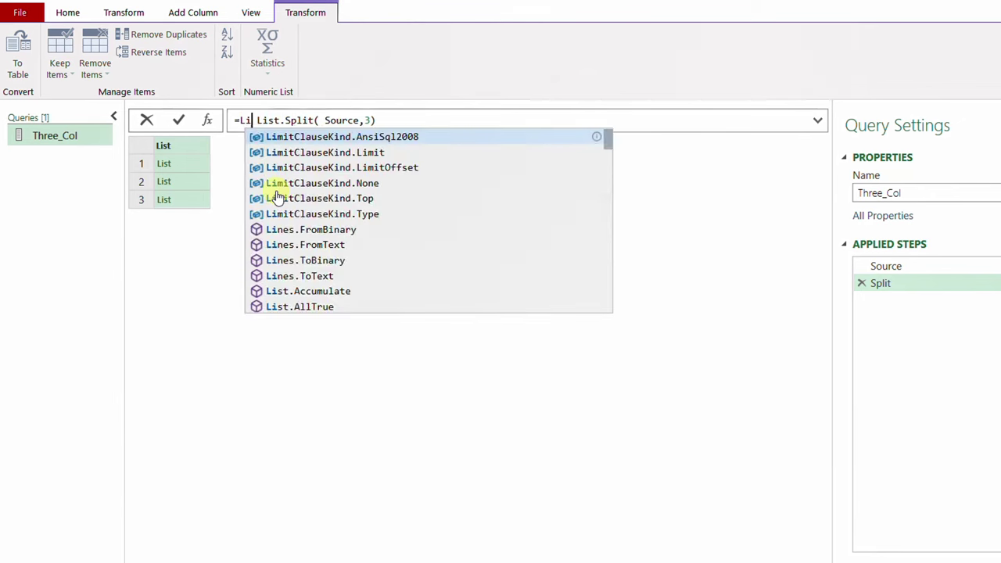
{"action": "type", "text": "st.S"}
{"action": "key", "text": "BackSpace"}
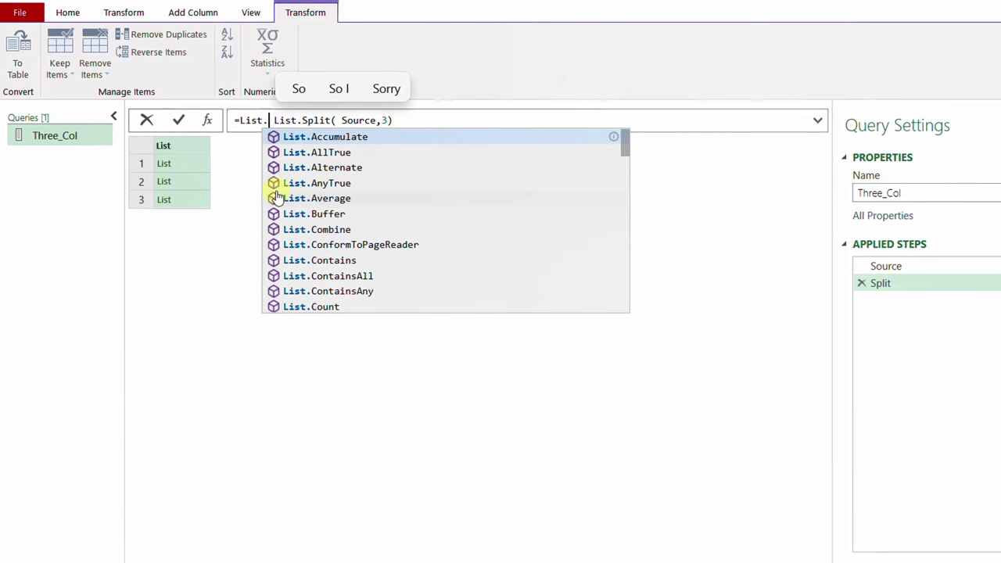
{"action": "type", "text": "Z"}
{"action": "key", "text": "Escape"}
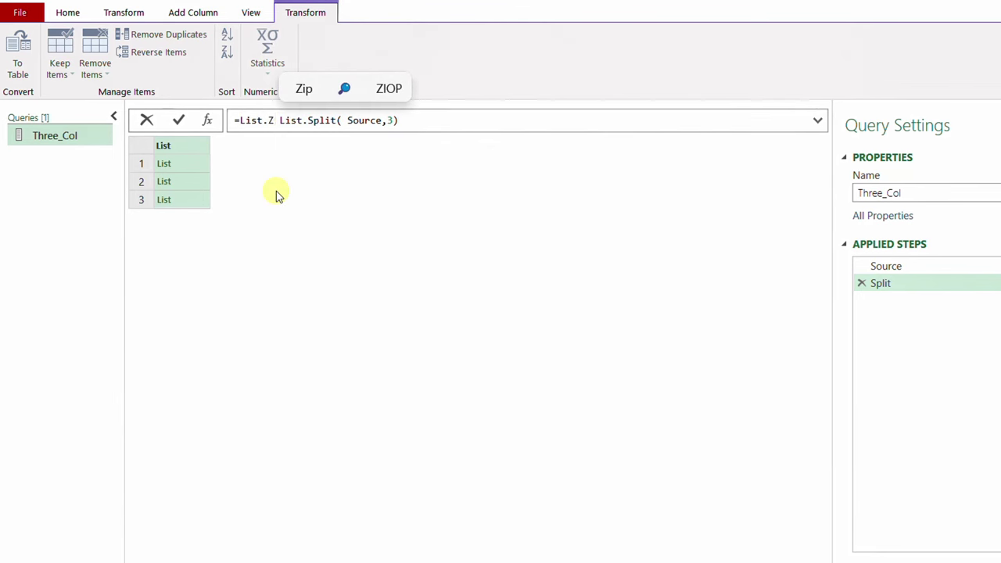
{"action": "type", "text": "ip("}
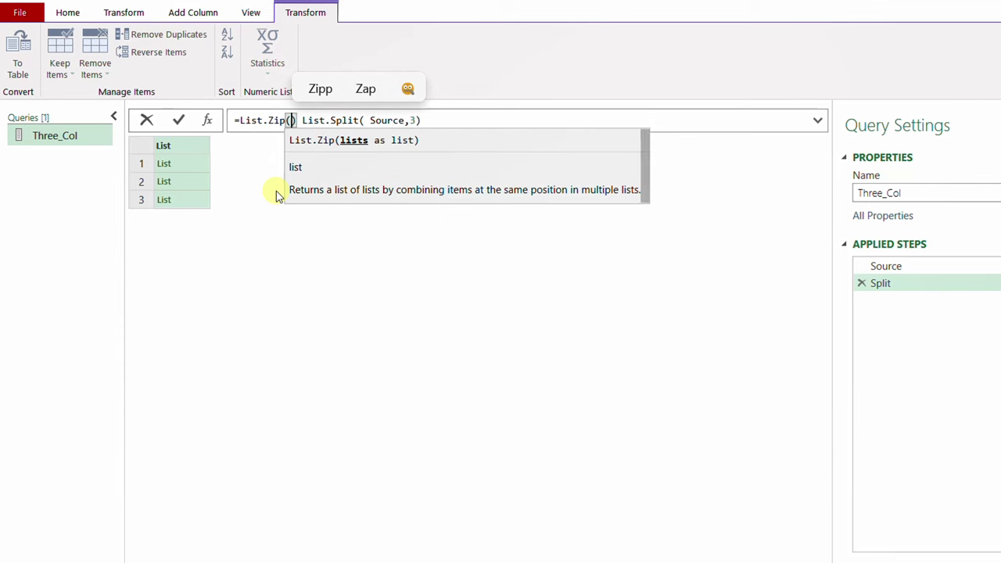
{"action": "key", "text": "Delete"}
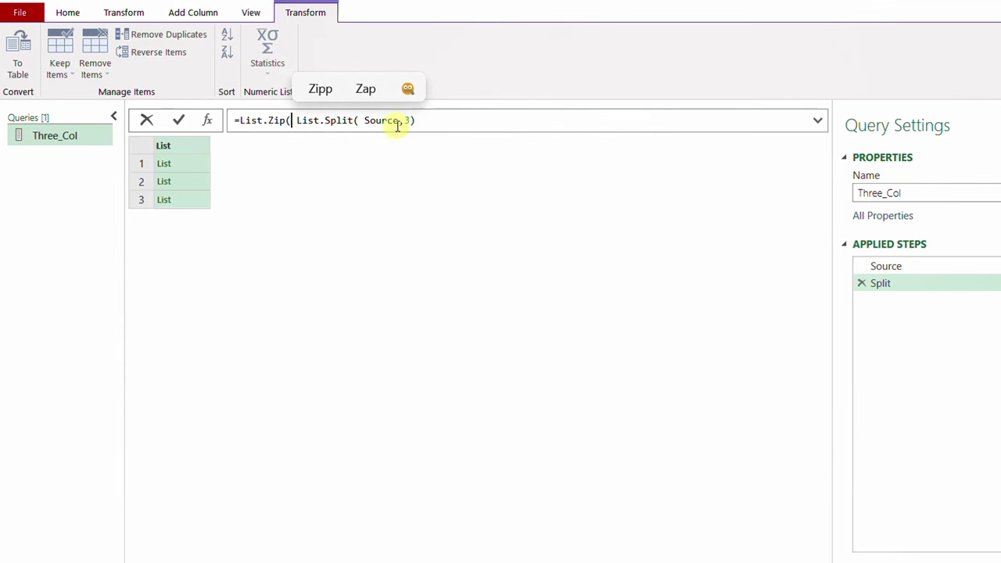
{"action": "left_click", "coordinate": [458, 123]}
{"action": "type", "text": ")"}
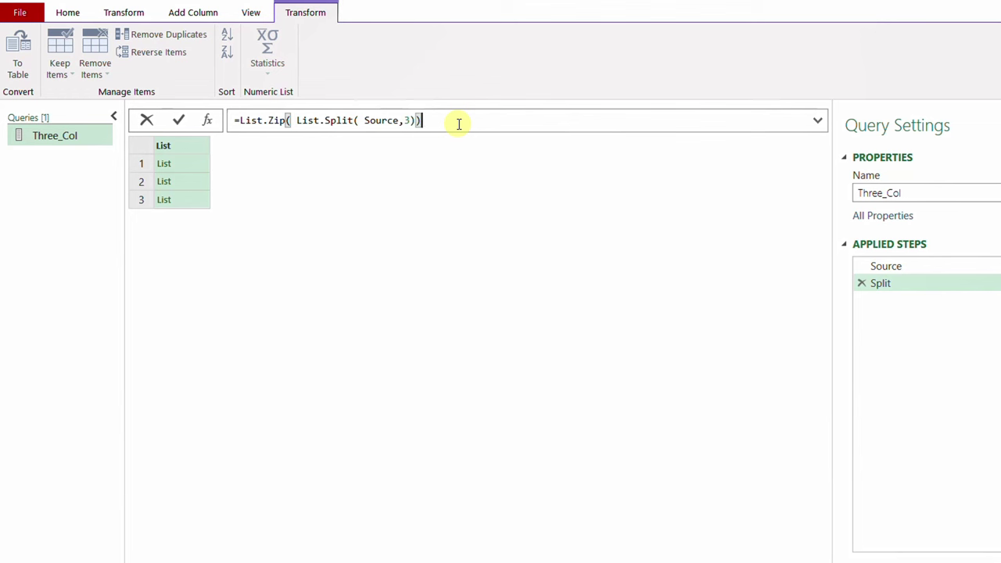
{"action": "key", "text": "Return"}
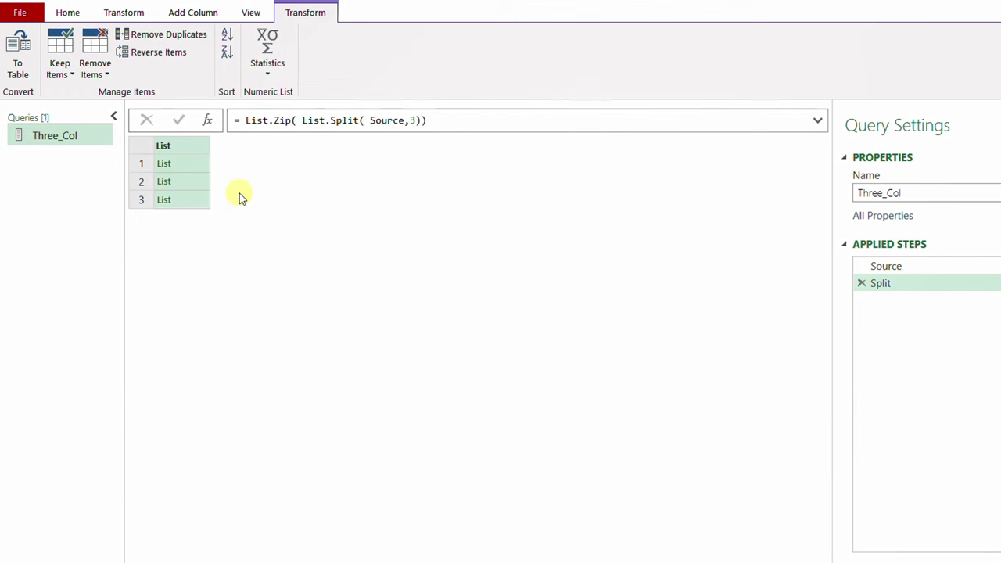
Step: Preview the contents of each zipped list in the Split step
{"action": "left_click", "coordinate": [202, 168]}
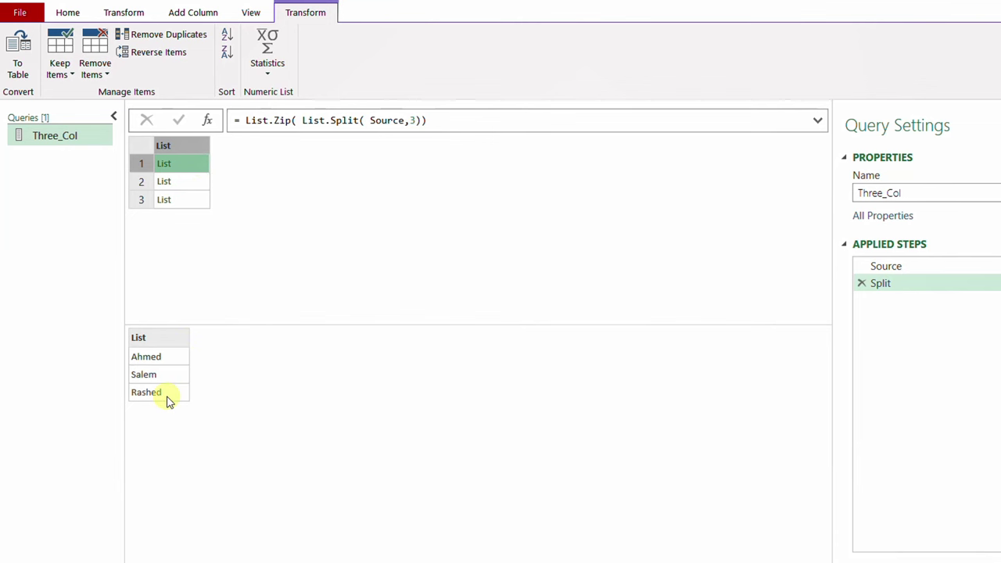
{"action": "left_click", "coordinate": [196, 183]}
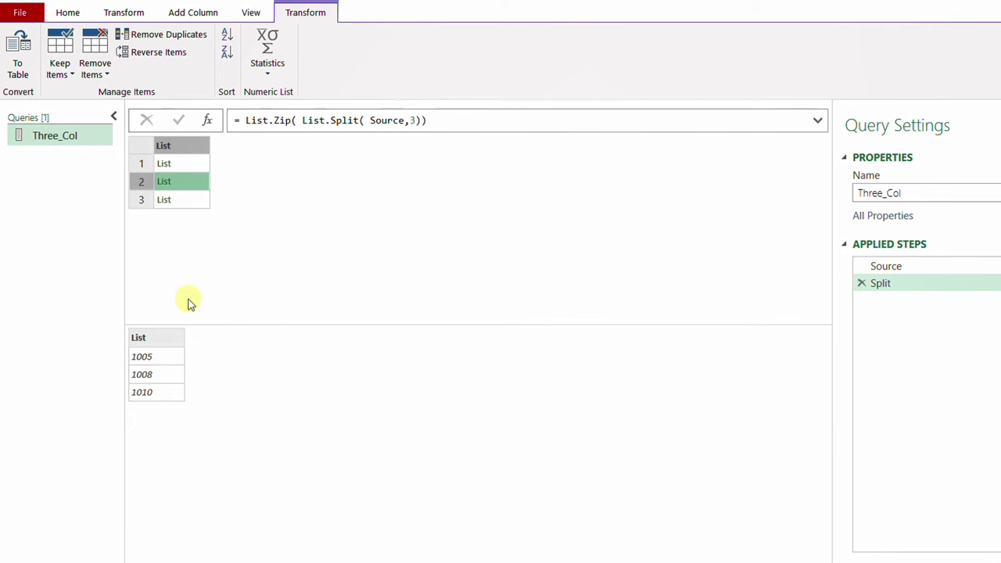
{"action": "left_click", "coordinate": [195, 205]}
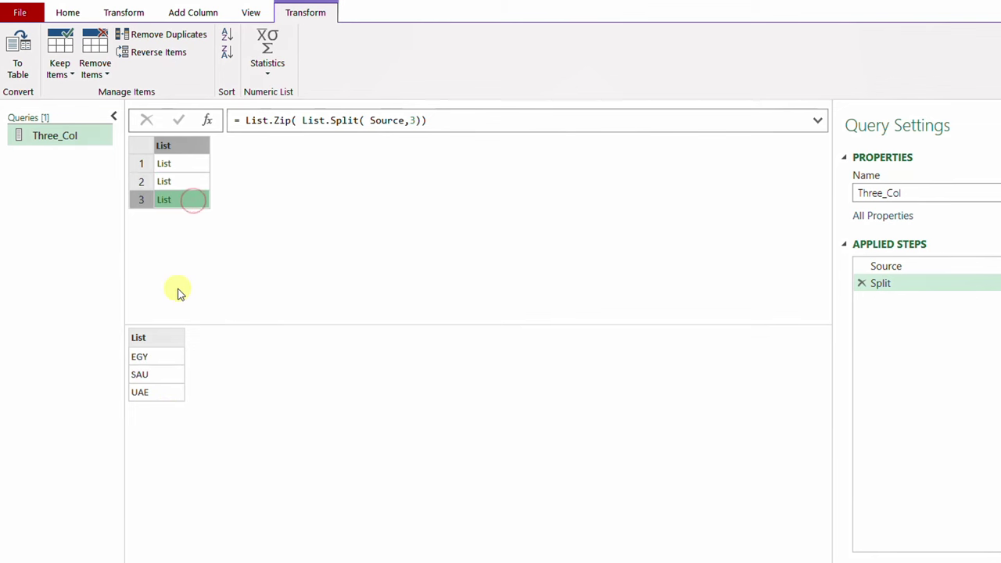
{"action": "left_click", "coordinate": [201, 161]}
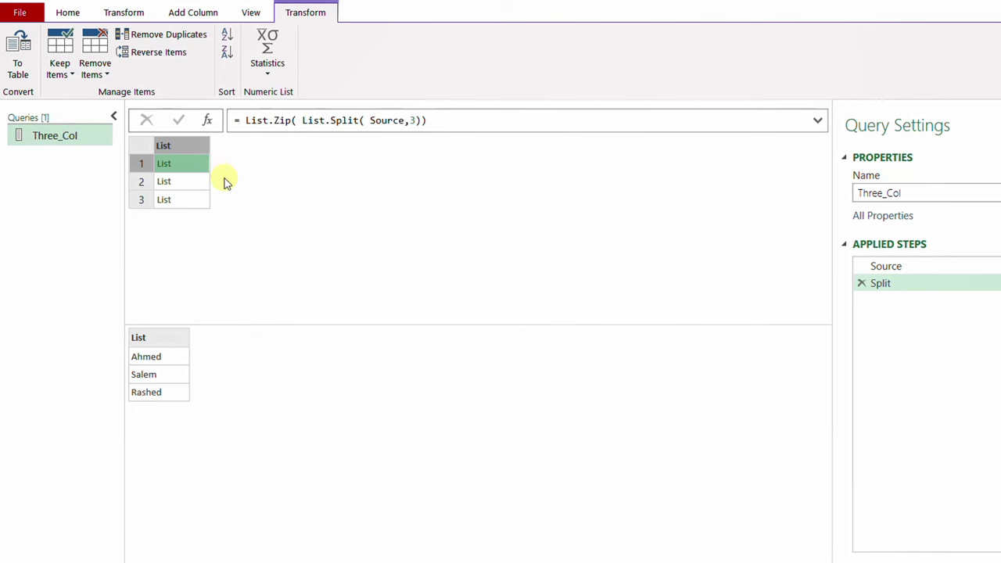
Step: Add a custom step with the formula =Table.FromColumns( Split) to build a table from the zipped lists
{"action": "left_click", "coordinate": [207, 121]}
{"action": "left_click", "coordinate": [241, 122]}
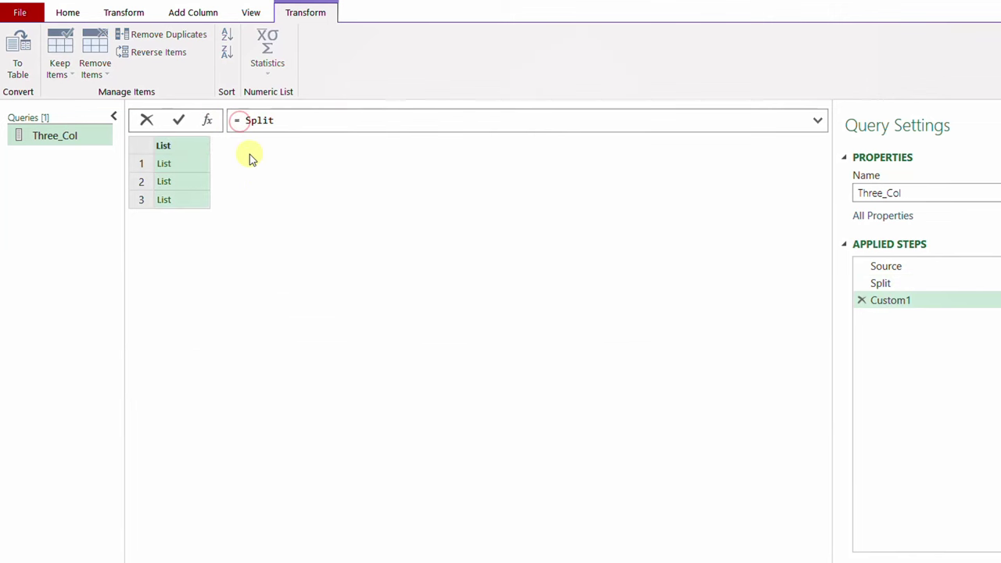
{"action": "type", "text": "Tab"}
{"action": "type", "text": "le"}
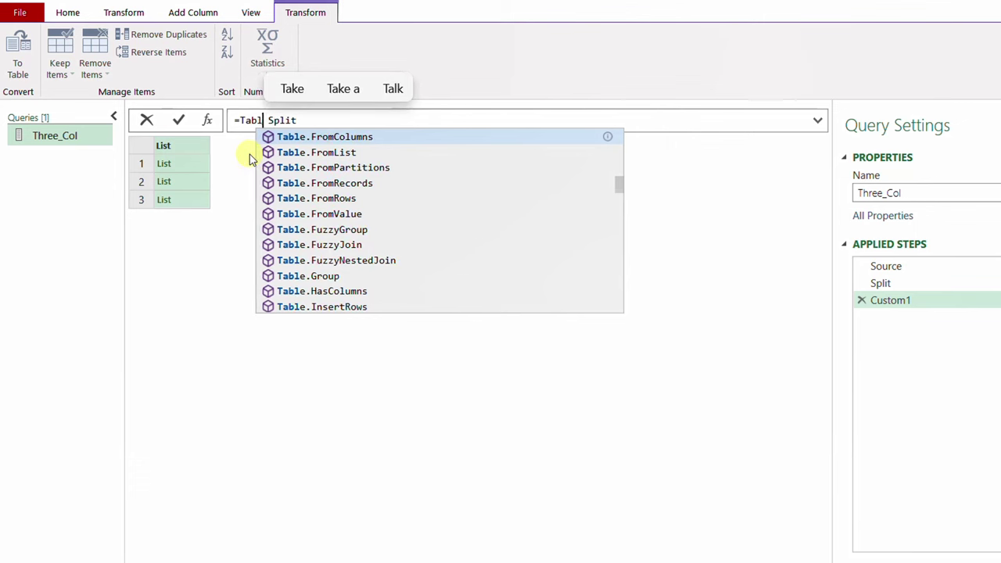
{"action": "key", "text": "Tab"}
{"action": "type", "text": "("}
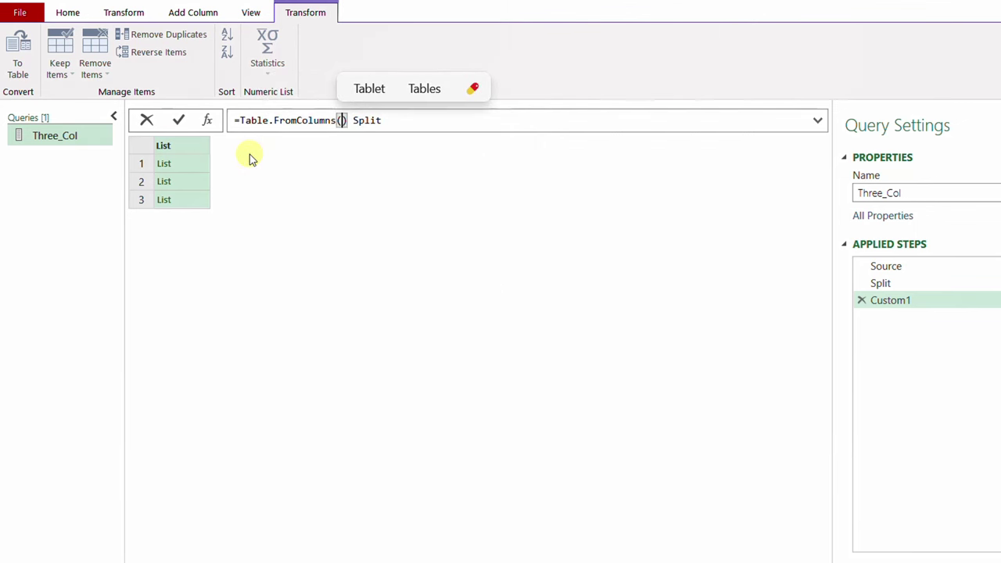
{"action": "left_click", "coordinate": [394, 120]}
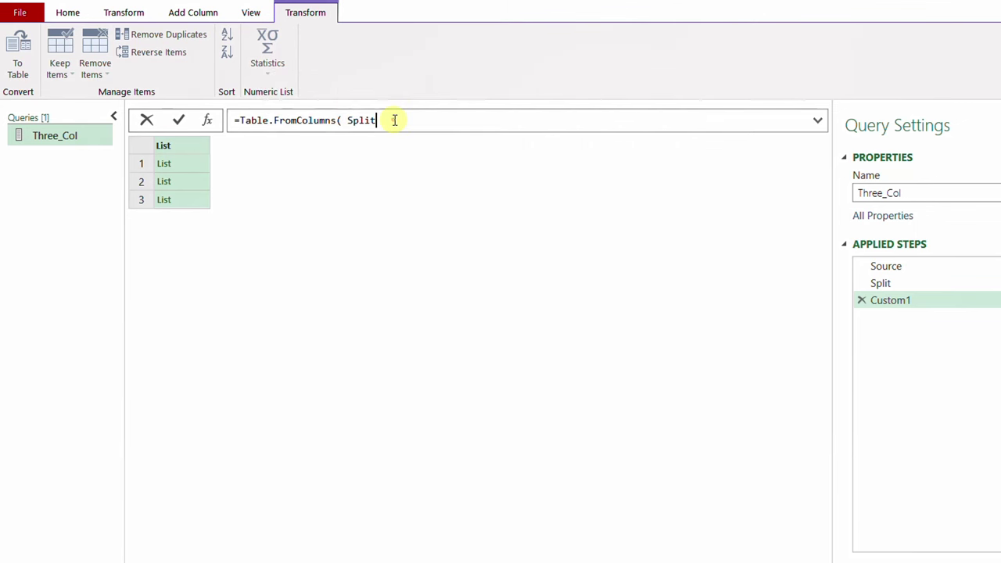
{"action": "type", "text": ")"}
{"action": "key", "text": "Return"}
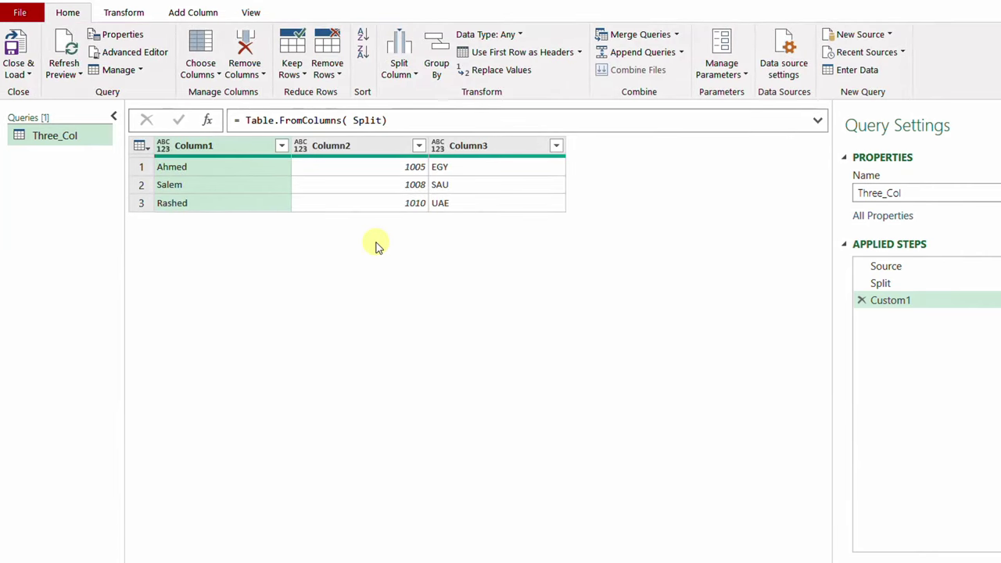
Step: Rename the Custom1 applied step as Table
{"action": "right_click", "coordinate": [913, 301]}
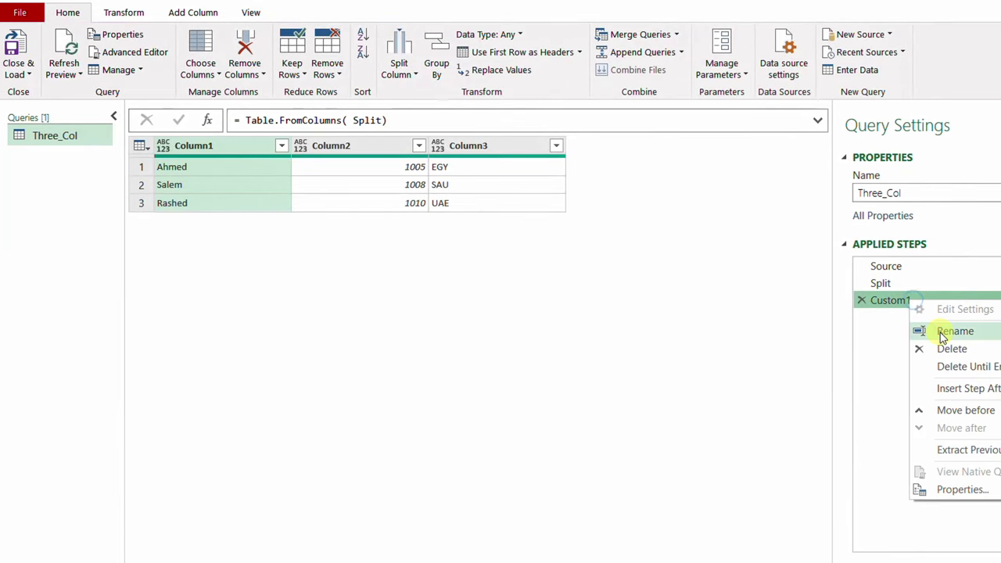
{"action": "left_click", "coordinate": [939, 332]}
{"action": "type", "text": "Table"}
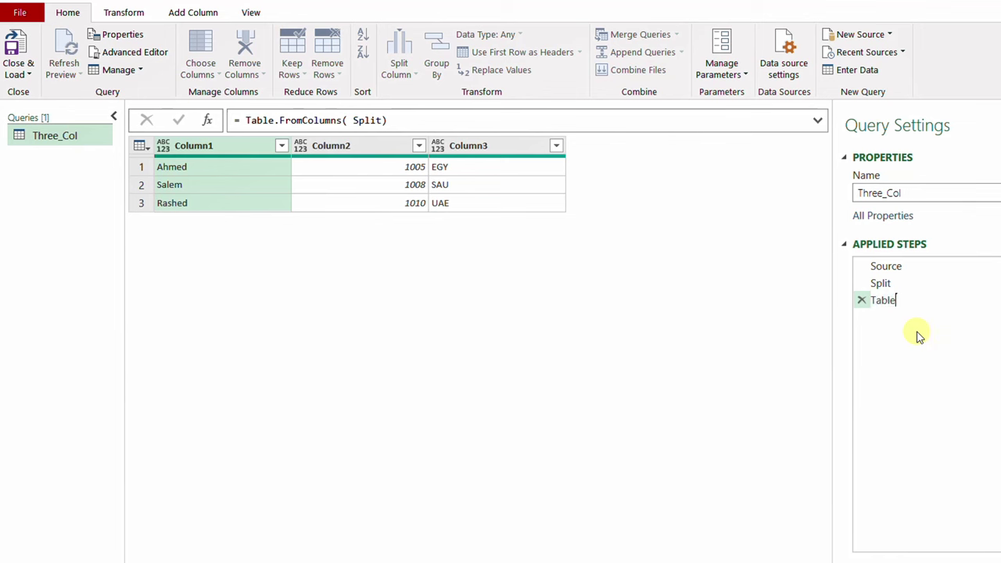
{"action": "key", "text": "Return"}
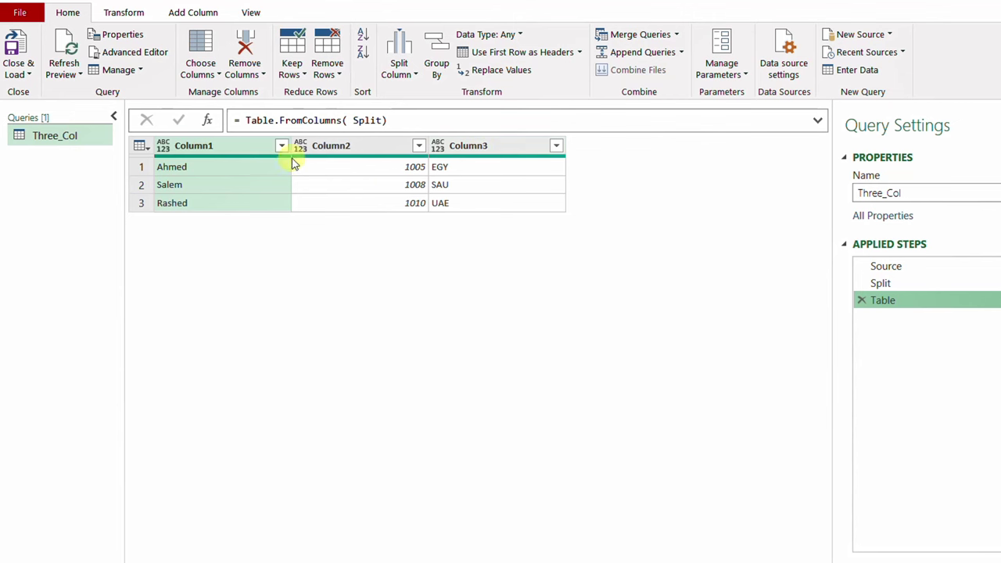
Step: Name the columns within the Table step by extending its formula to = Table.FromColumns( Split,{"Name","ID","Nationality"})
{"action": "double_click", "coordinate": [218, 148]}
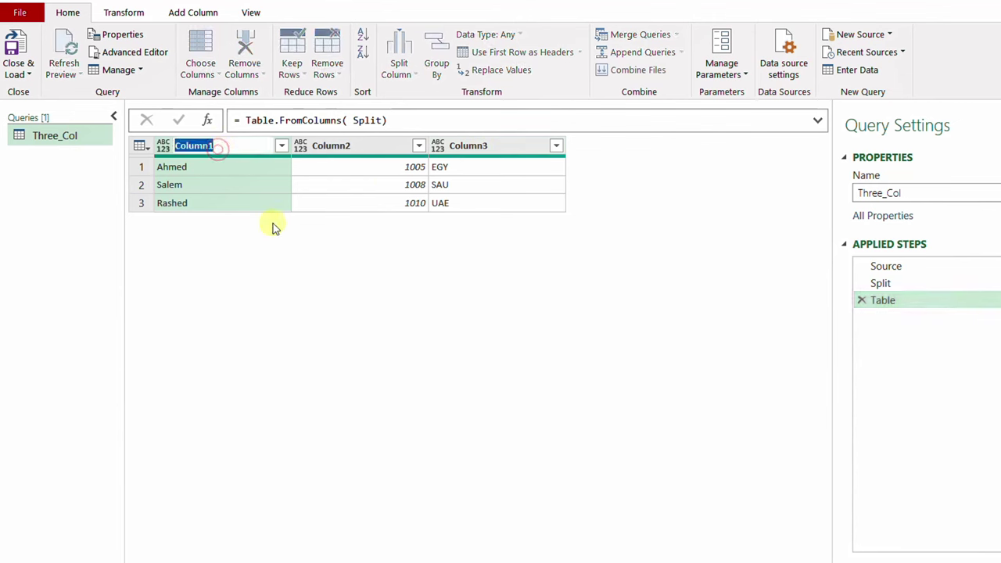
{"action": "left_click", "coordinate": [291, 264]}
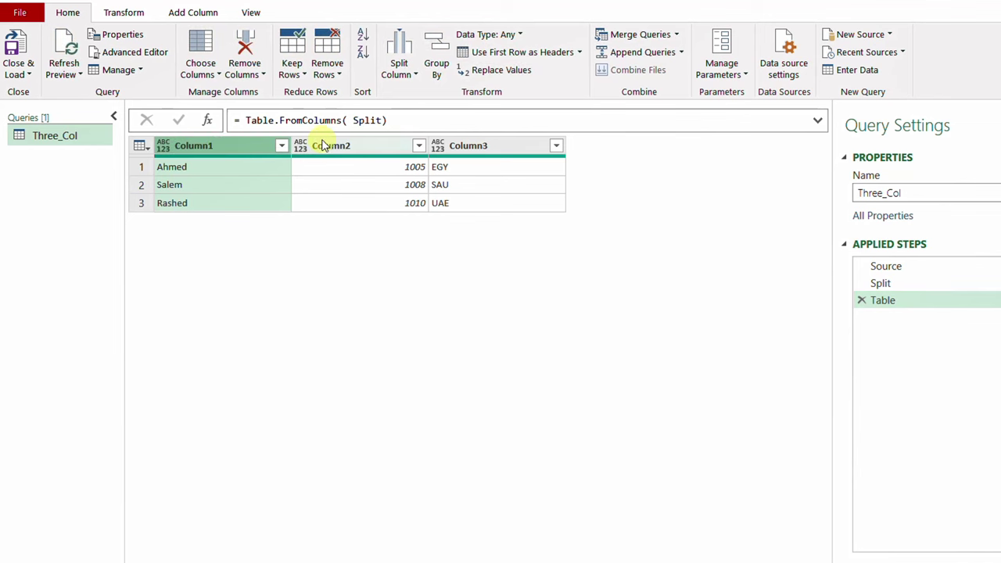
{"action": "left_click", "coordinate": [379, 120]}
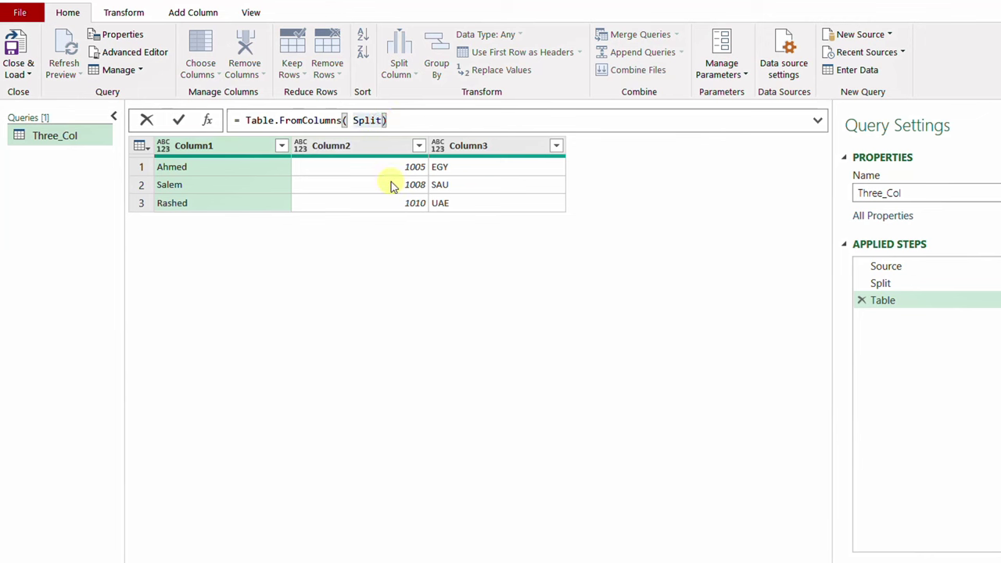
{"action": "type", "text": ","}
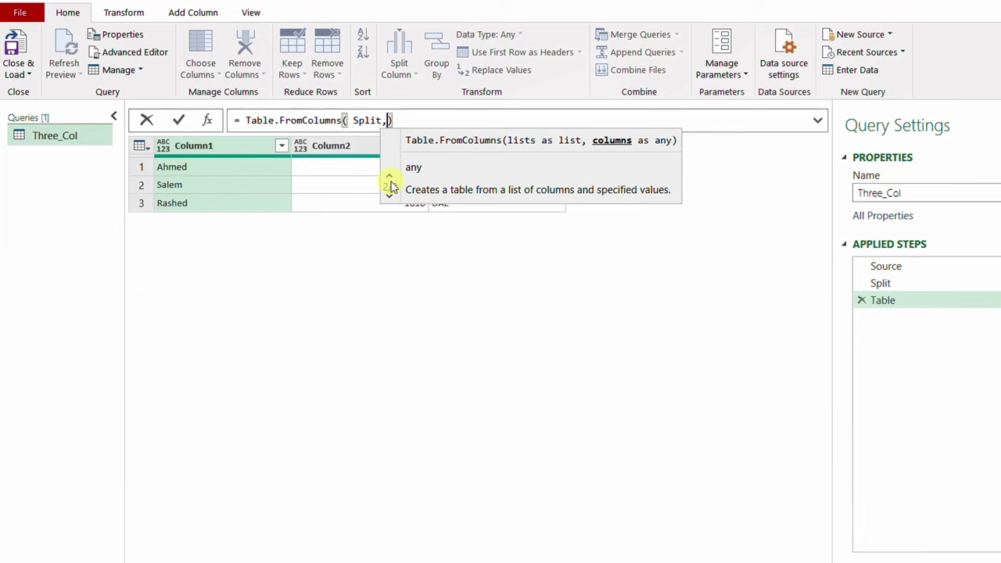
{"action": "type", "text": "{\""}
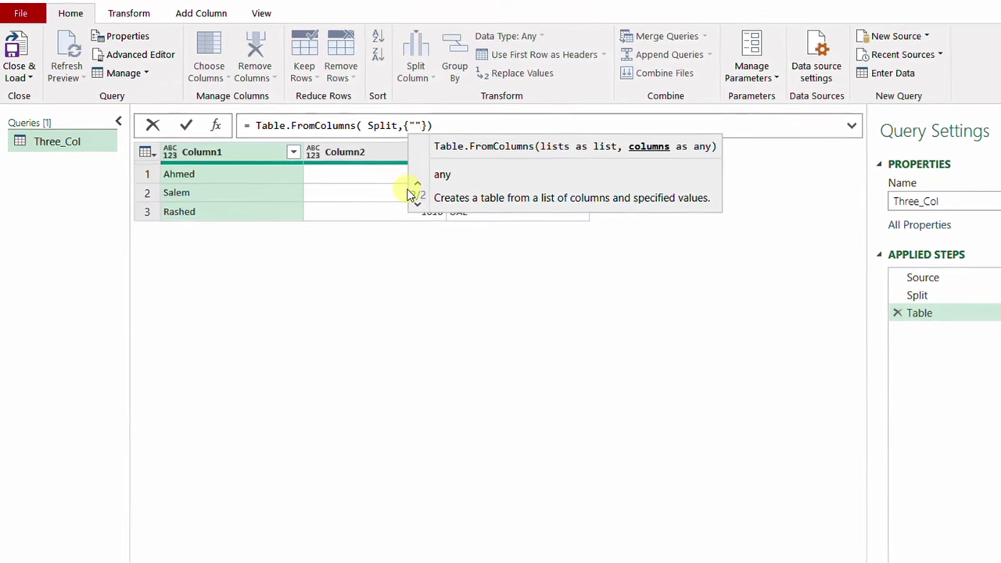
{"action": "type", "text": "Name\""}
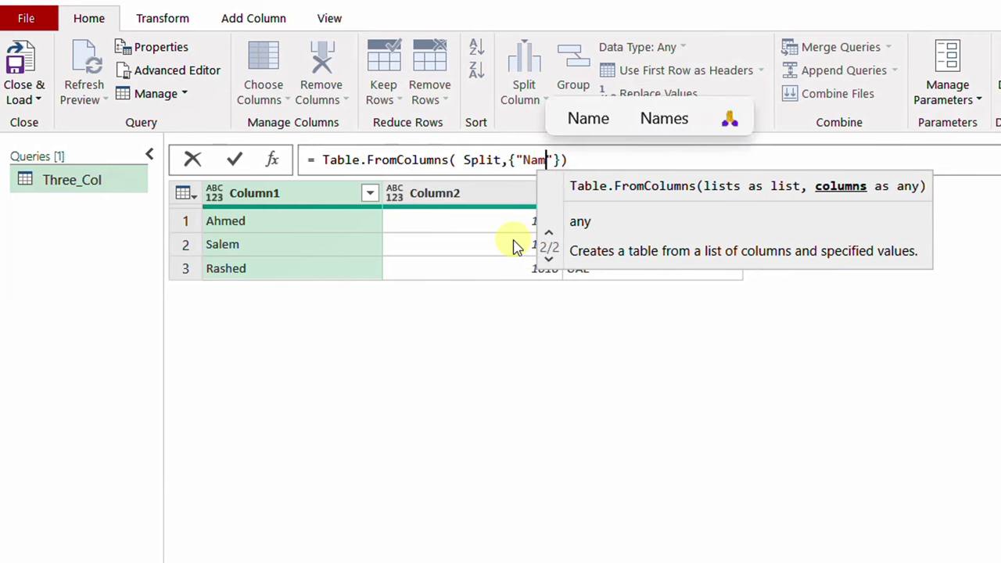
{"action": "type", "text": ",\""}
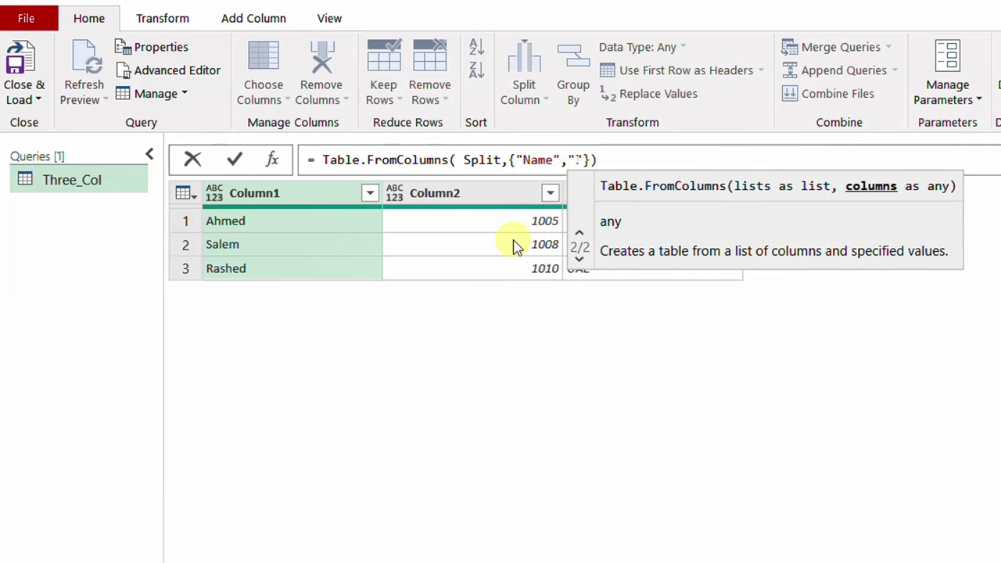
{"action": "type", "text": "ID\""}
{"action": "type", "text": ",\""}
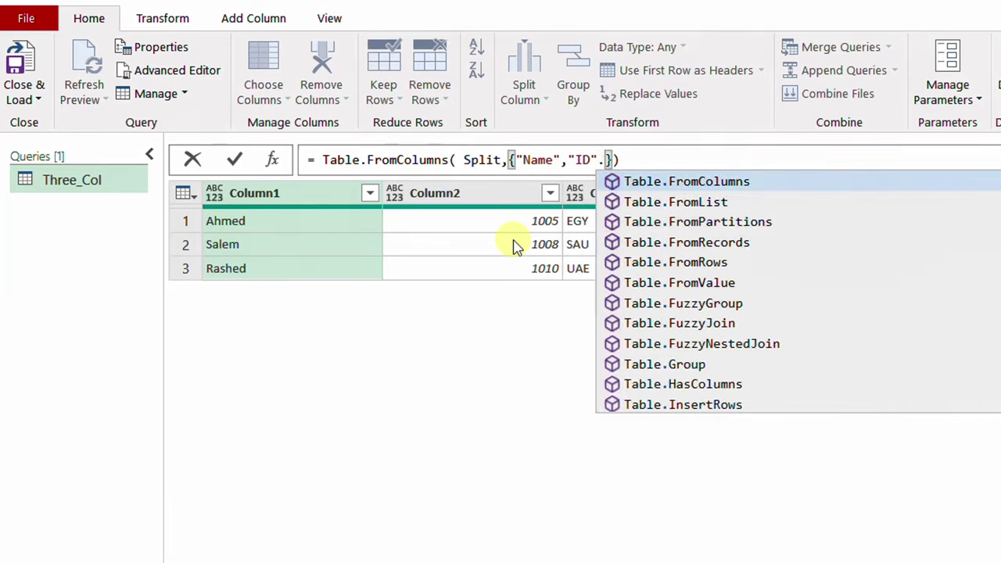
{"action": "type", "text": "Nation"}
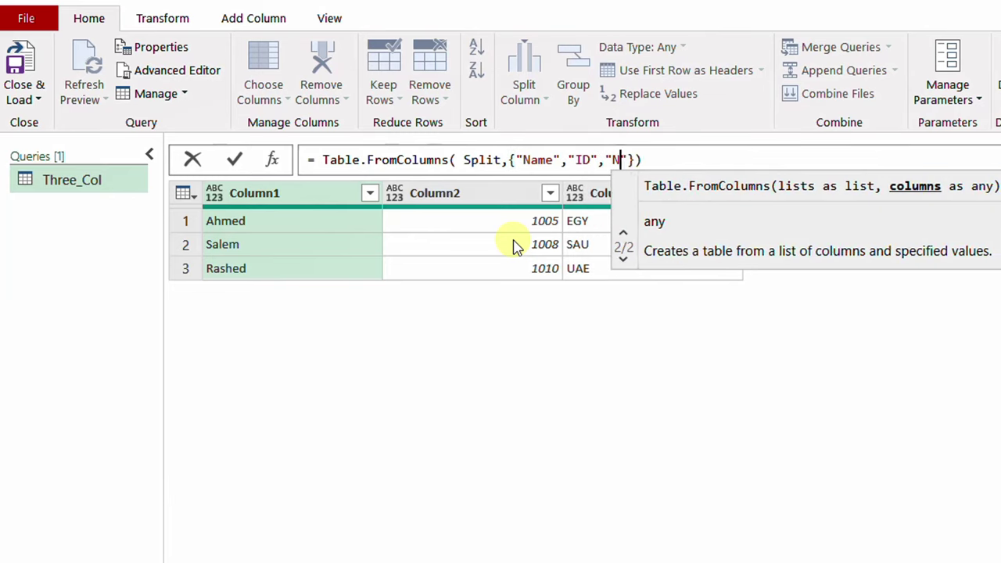
{"action": "type", "text": "ality"}
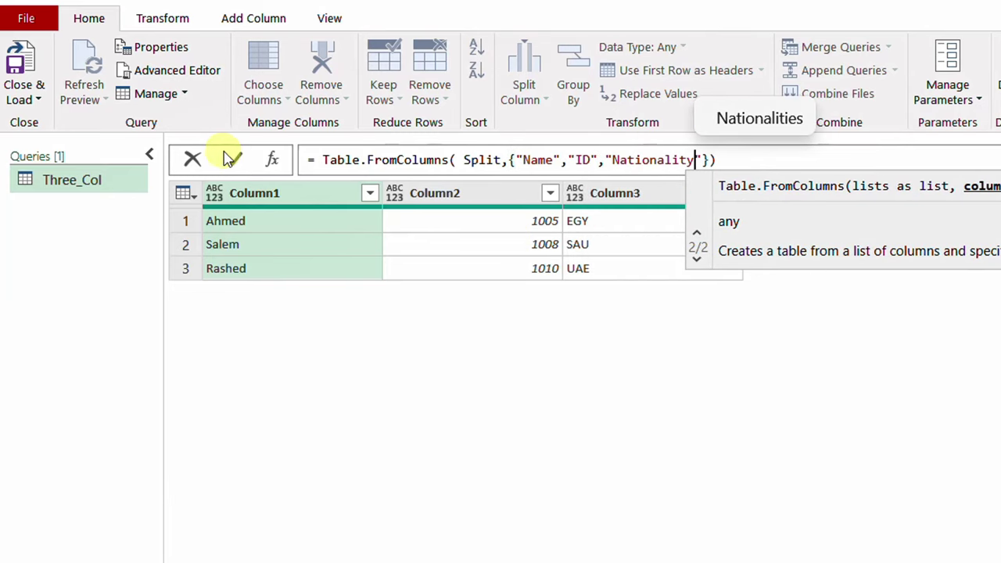
{"action": "left_click", "coordinate": [234, 159]}
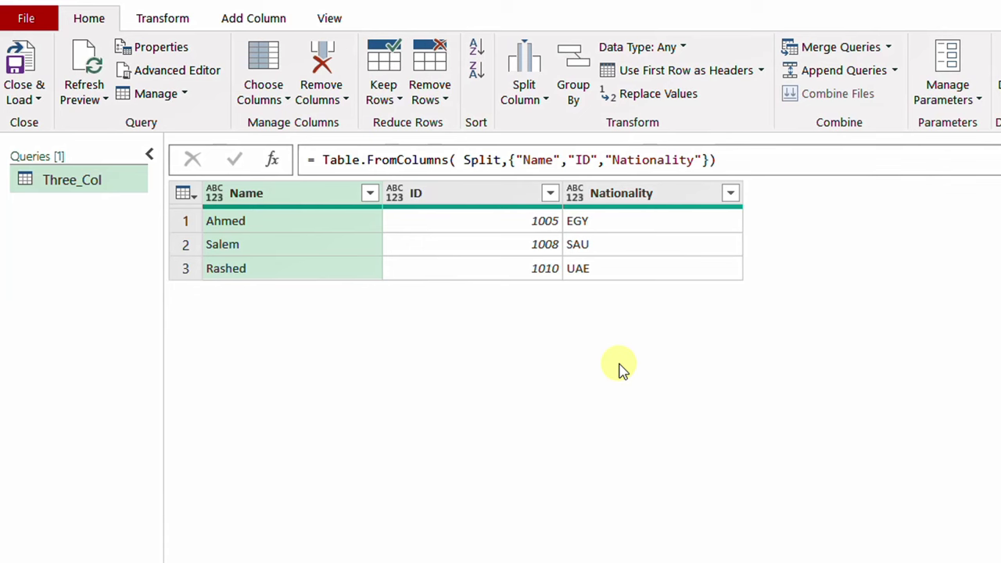
Step: Close the query editor and load the result as a table into the existing worksheet at cell F2 of Sheet1
{"action": "left_click", "coordinate": [33, 99]}
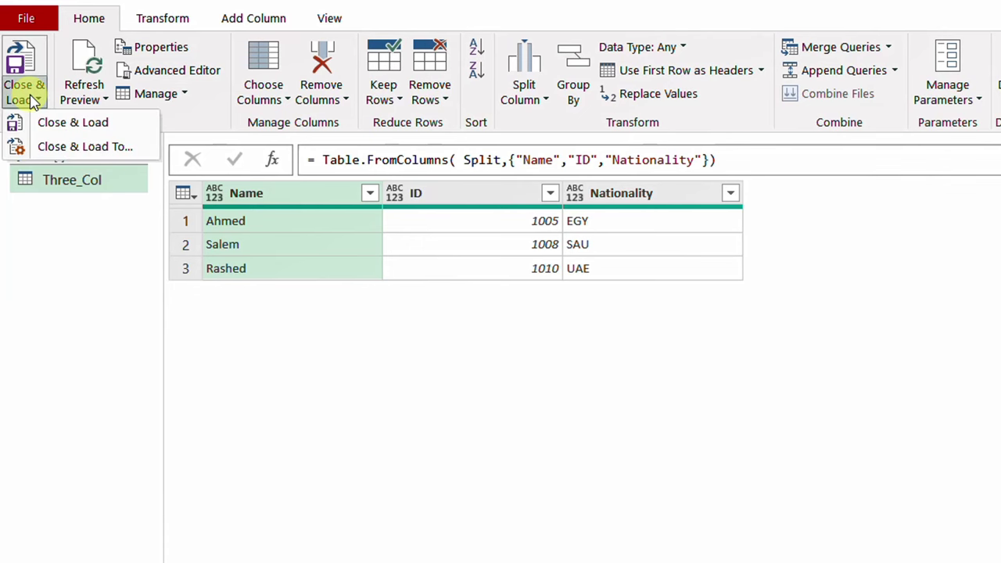
{"action": "left_click", "coordinate": [78, 149]}
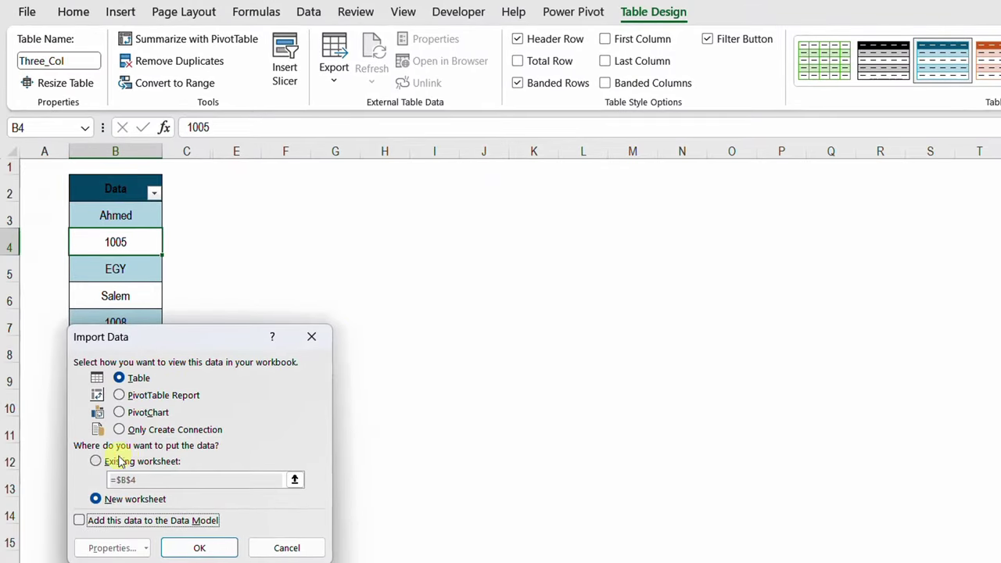
{"action": "left_click", "coordinate": [122, 461]}
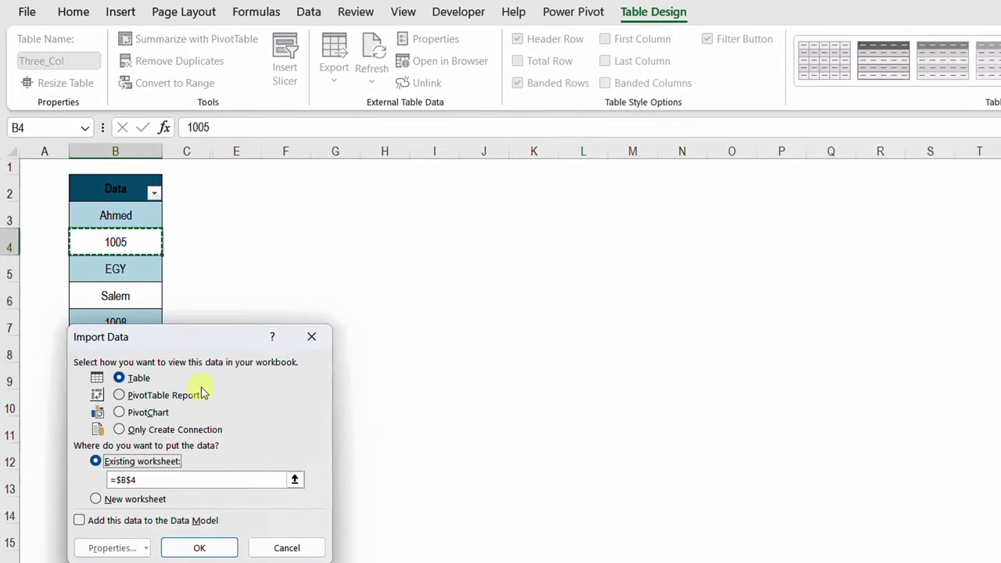
{"action": "left_click", "coordinate": [287, 188]}
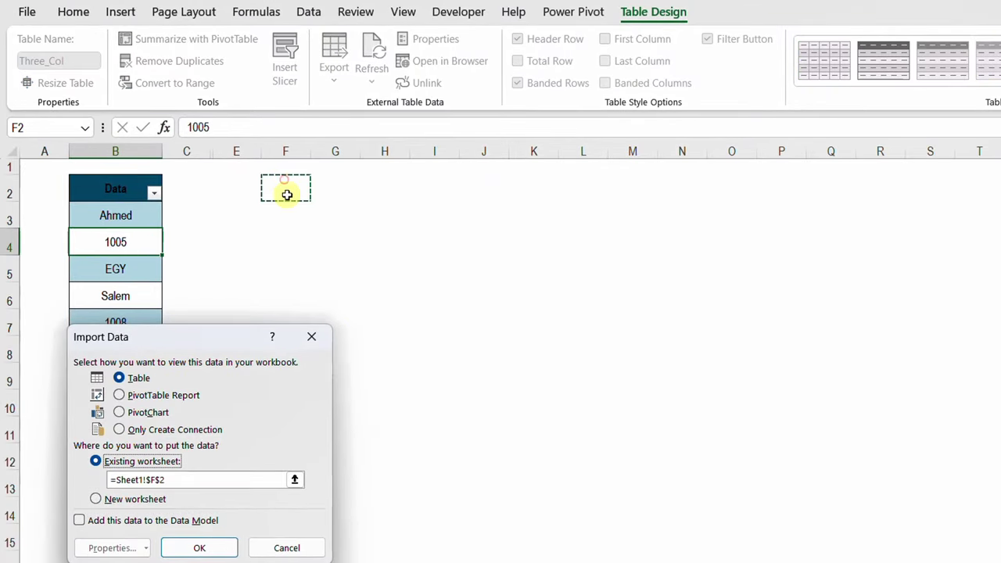
{"action": "left_click", "coordinate": [205, 548]}
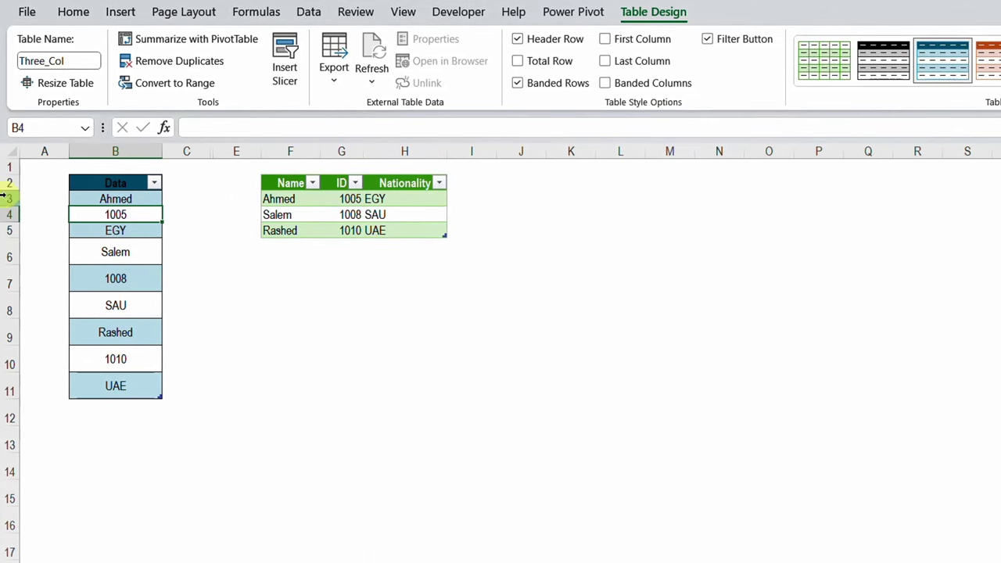
Step: Give rows 2 to 11 a taller, uniform height and widen columns F to H equally around the loaded table
{"action": "left_click_drag", "start_coordinate": [6, 183], "coordinate": [45, 389]}
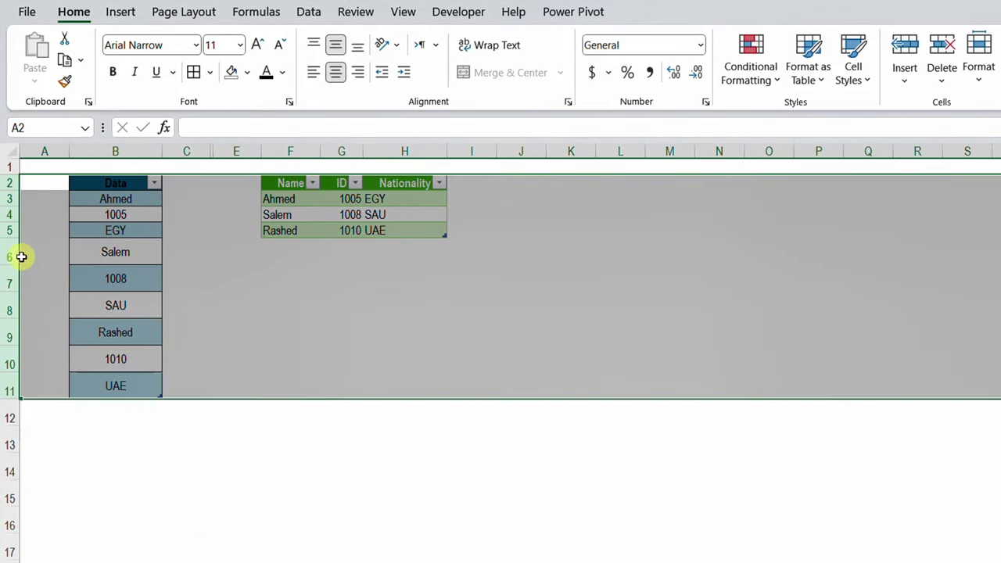
{"action": "left_click_drag", "start_coordinate": [11, 261], "coordinate": [11, 270]}
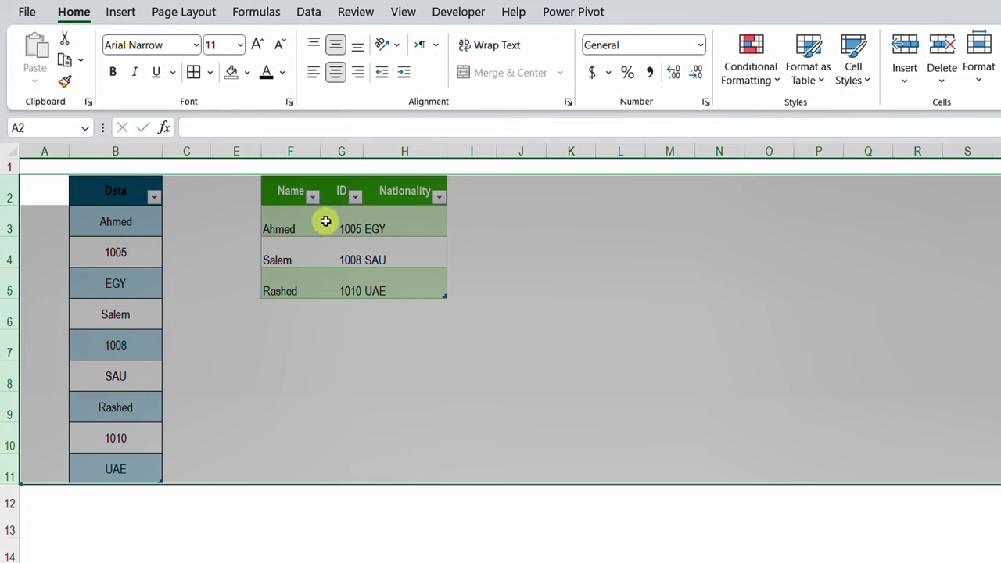
{"action": "left_click_drag", "start_coordinate": [278, 151], "coordinate": [458, 152]}
{"action": "left_click", "coordinate": [436, 250]}
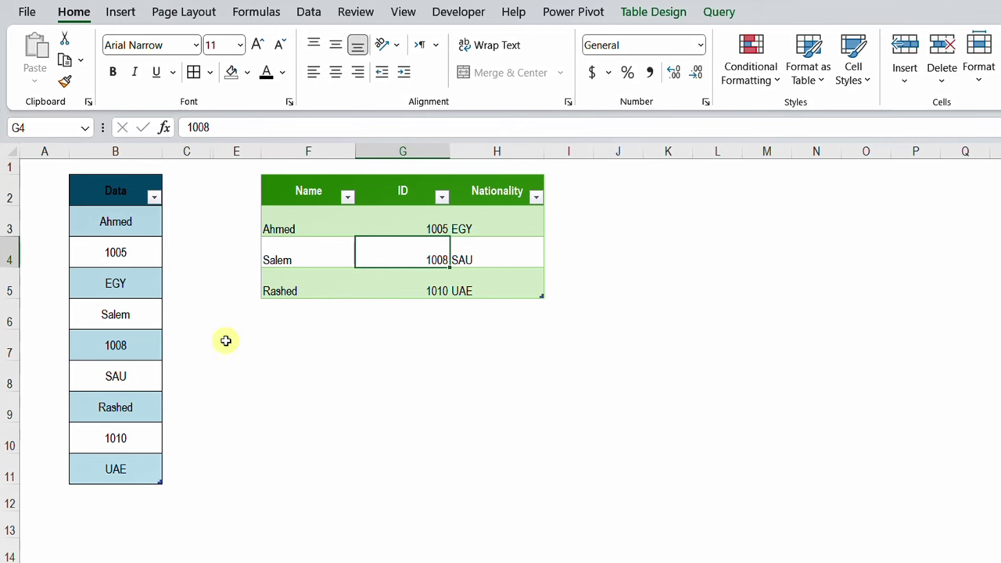
Step: Unhide column D between columns C and E
{"action": "left_click", "coordinate": [211, 151]}
{"action": "left_click_drag", "start_coordinate": [213, 150], "coordinate": [223, 150]}
{"action": "right_click", "coordinate": [226, 150]}
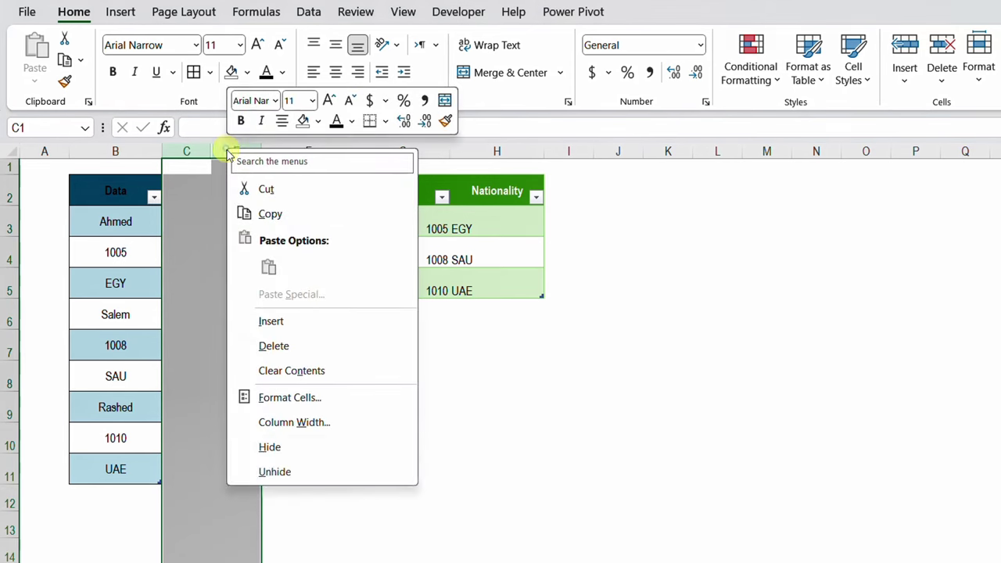
{"action": "left_click", "coordinate": [274, 472]}
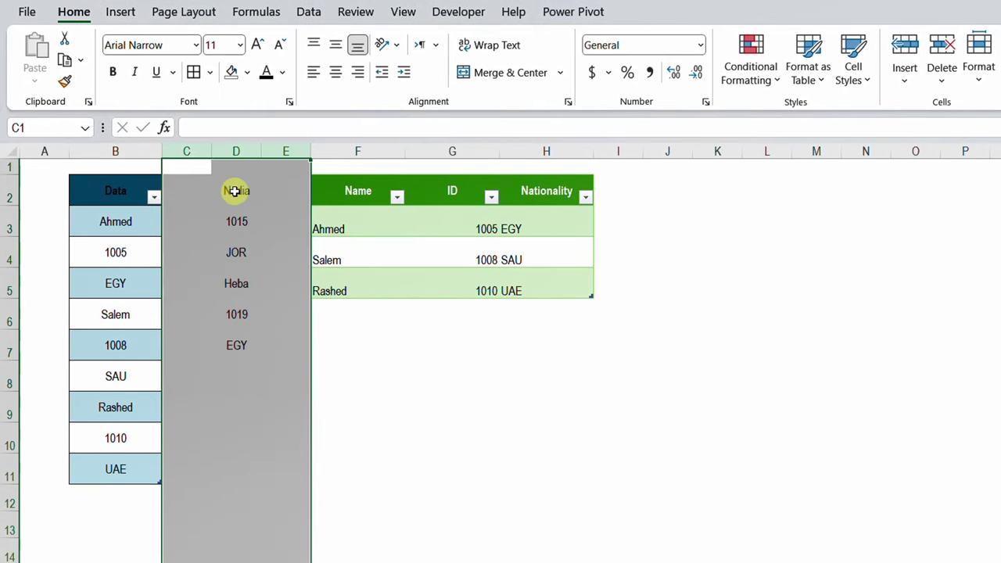
Step: Copy the six extra entries in D2:D7 and append them to the Data table starting at B12
{"action": "left_click_drag", "start_coordinate": [235, 190], "coordinate": [236, 345]}
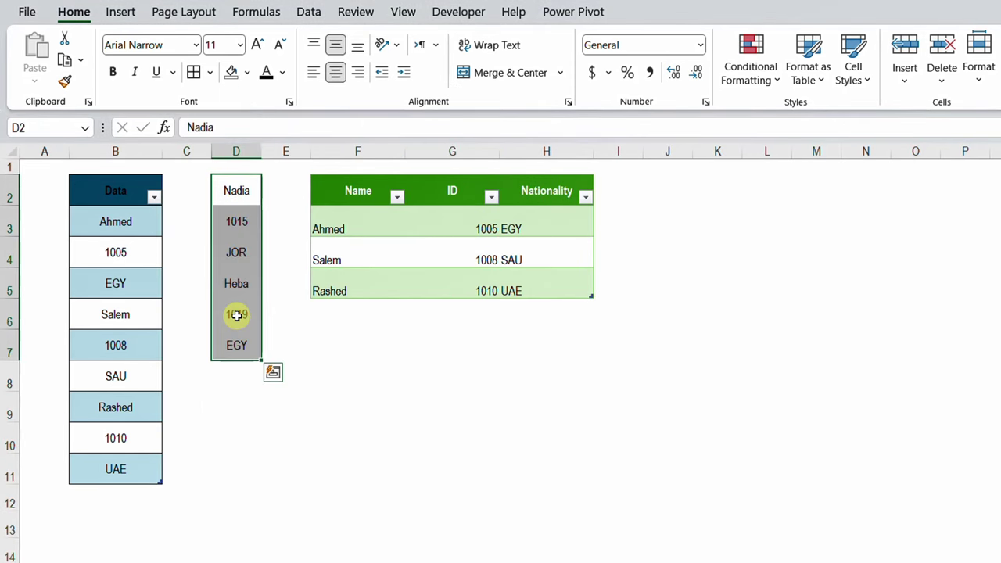
{"action": "key", "text": "ctrl+c"}
{"action": "left_click", "coordinate": [129, 495]}
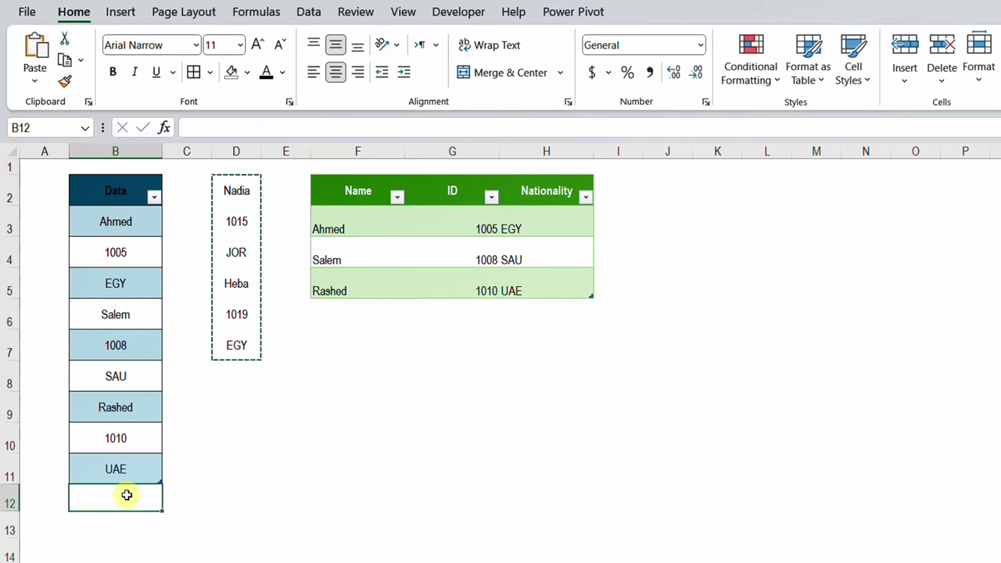
{"action": "key", "text": "ctrl+v"}
{"action": "scroll", "coordinate": [151, 422], "scroll_direction": "down", "scroll_amount": 1}
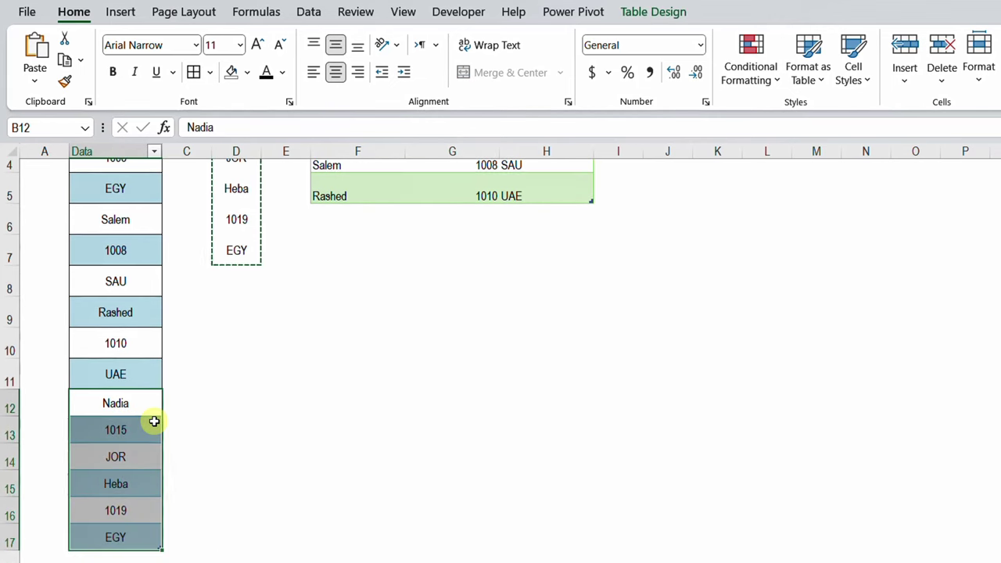
Step: Refresh the loaded Name, ID and Nationality table with the appended records and check its new rows
{"action": "scroll", "coordinate": [154, 421], "scroll_direction": "up", "scroll_amount": 1}
{"action": "right_click", "coordinate": [398, 230]}
{"action": "left_click", "coordinate": [403, 230]}
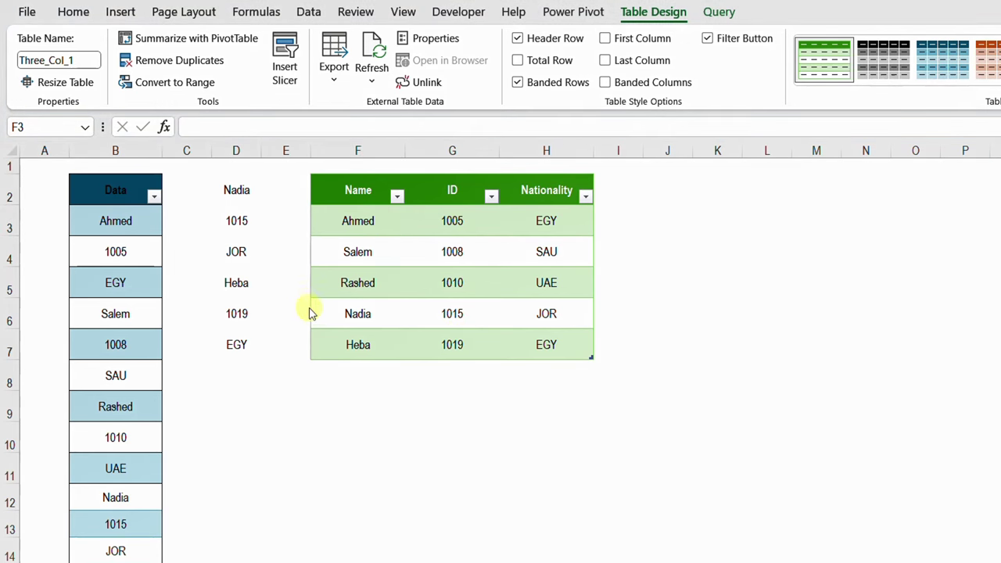
{"action": "mouse_move", "coordinate": [304, 298]}
{"action": "left_mouse_down"}
{"action": "mouse_move", "coordinate": [553, 380]}
{"action": "mouse_move", "coordinate": [604, 376]}
{"action": "left_mouse_up"}
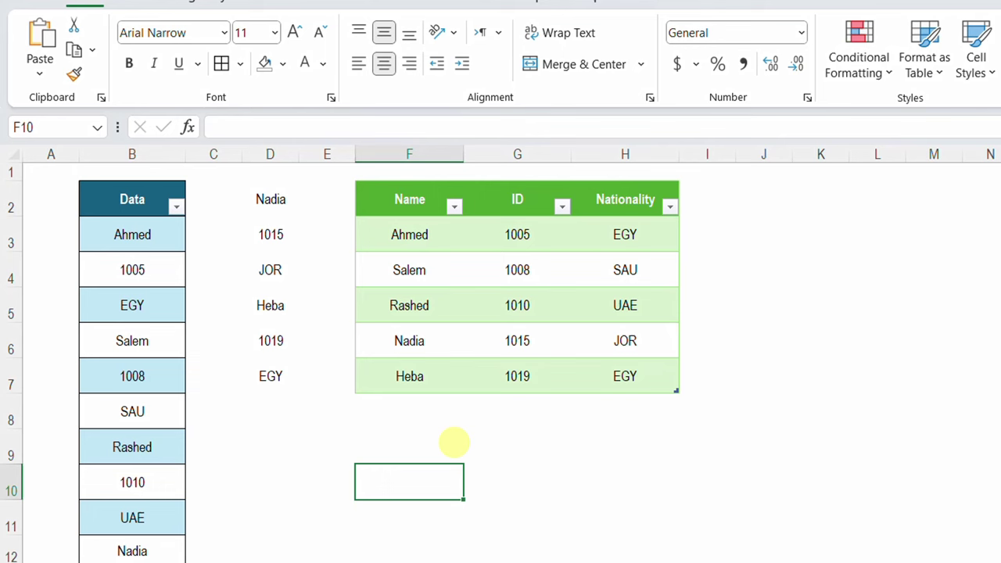
Step: Enter =WRAPROWS(Three_Col[Data],3) in cell F10 to reshape the Data column into rows of three values
{"action": "type", "text": "=wr"}
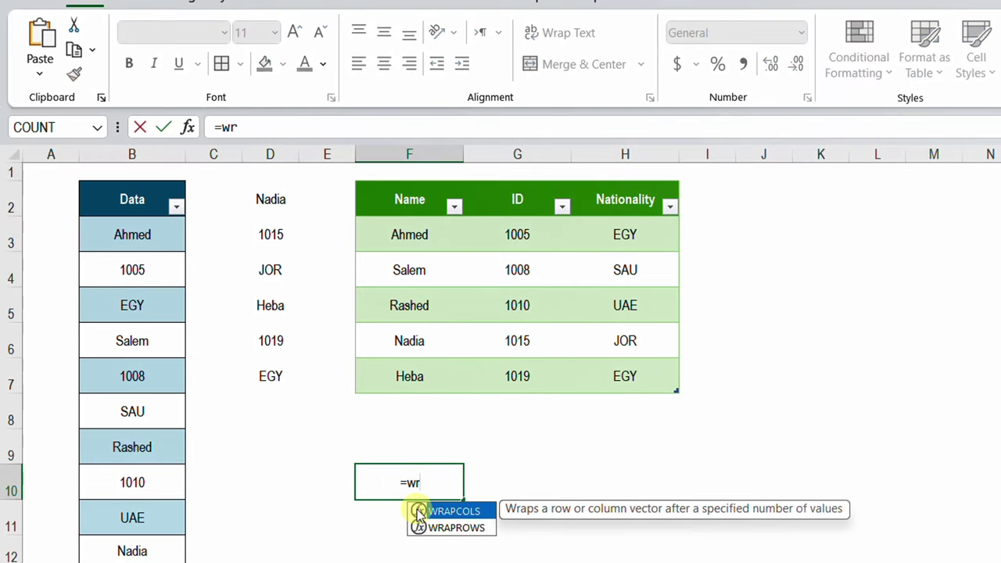
{"action": "key", "text": "Down"}
{"action": "key", "text": "Tab"}
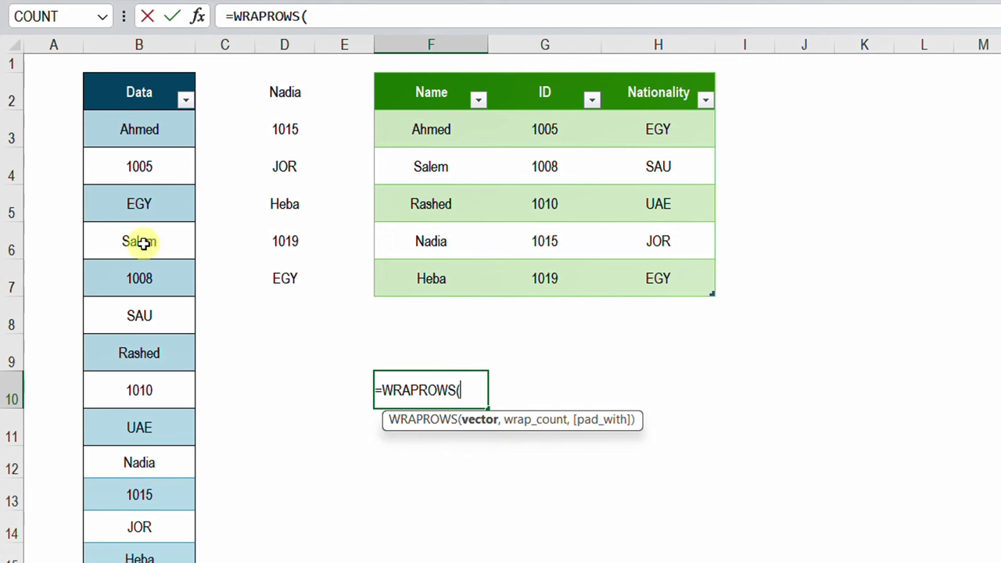
{"action": "left_click", "coordinate": [153, 73]}
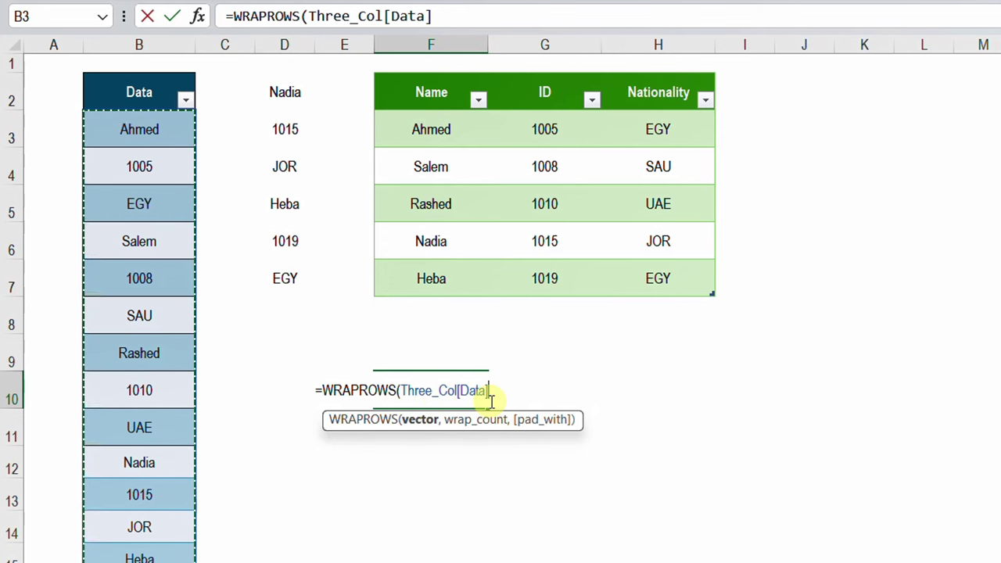
{"action": "type", "text": ","}
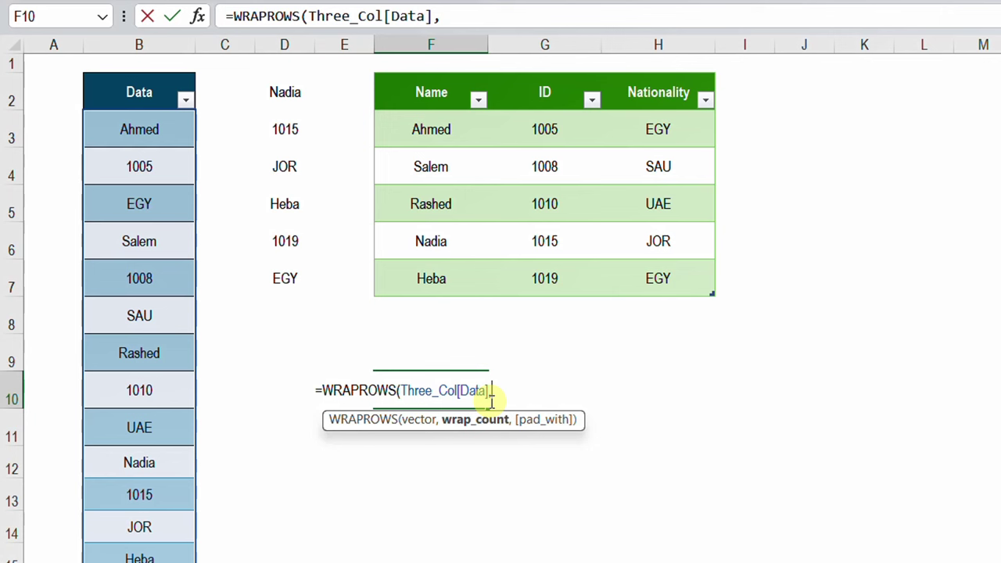
{"action": "type", "text": "3"}
{"action": "key", "text": "Return"}
{"action": "left_click", "coordinate": [490, 401]}
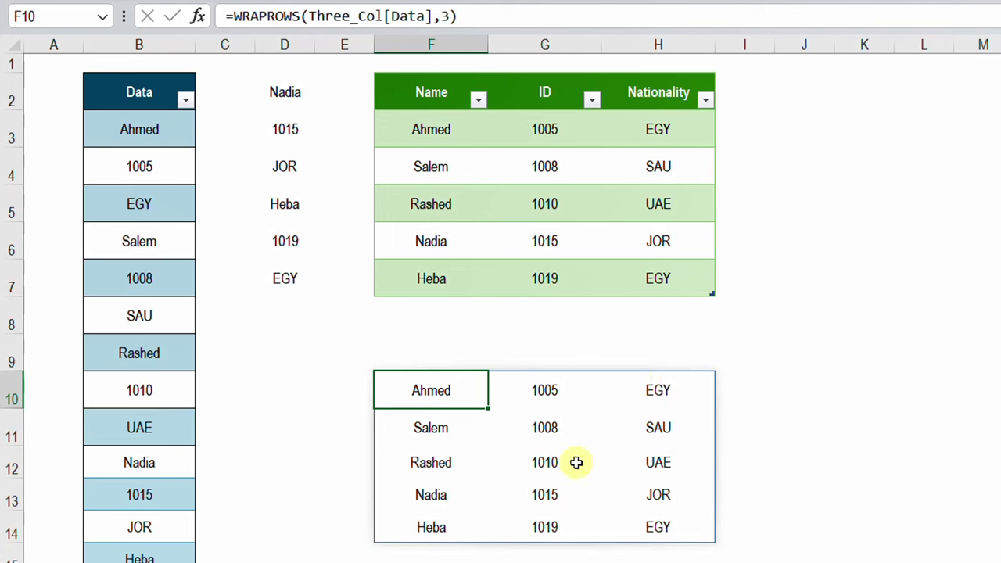
{"action": "left_click", "coordinate": [451, 348]}
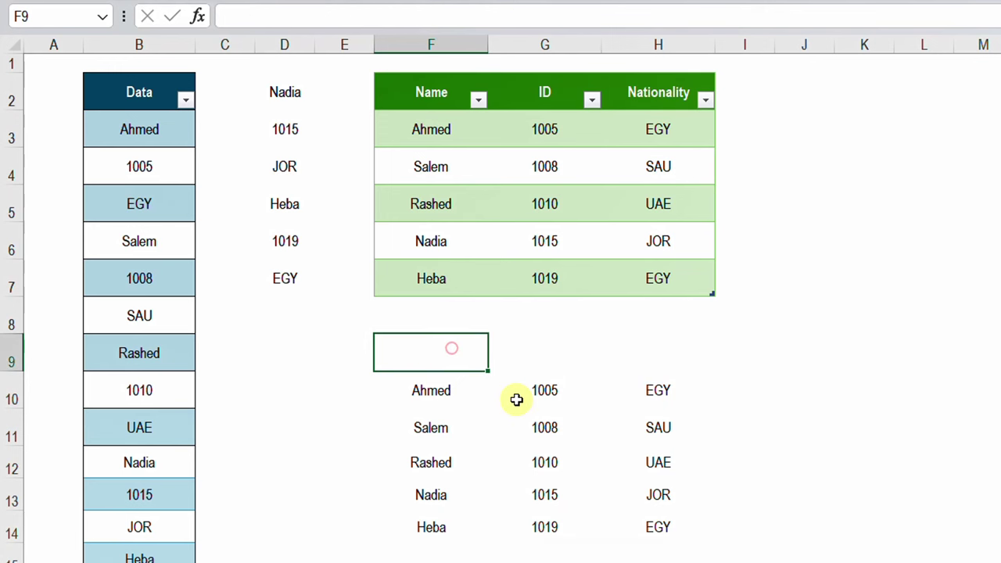
{"action": "type", "text": "Name"}
{"action": "key", "text": "Tab"}
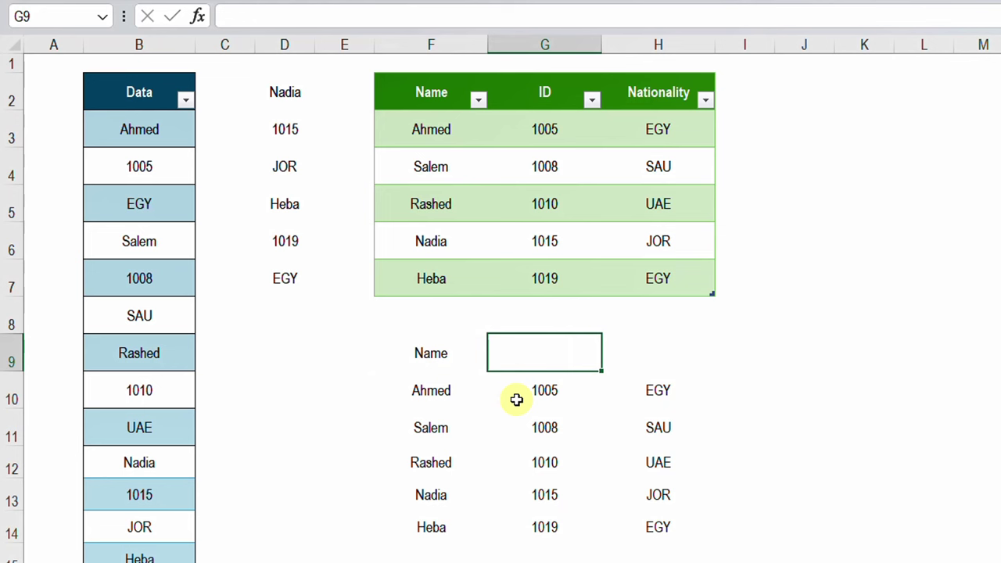
{"action": "type", "text": "ID"}
{"action": "key", "text": "Tab"}
{"action": "key", "text": "Left"}
{"action": "key", "text": "Delete"}
{"action": "key", "text": "Left"}
{"action": "key", "text": "Delete"}
{"action": "key", "text": "Down"}
{"action": "key", "text": "Down"}
{"action": "key", "text": "Down"}
{"action": "key", "text": "Down"}
{"action": "key", "text": "Down"}
{"action": "key", "text": "Down"}
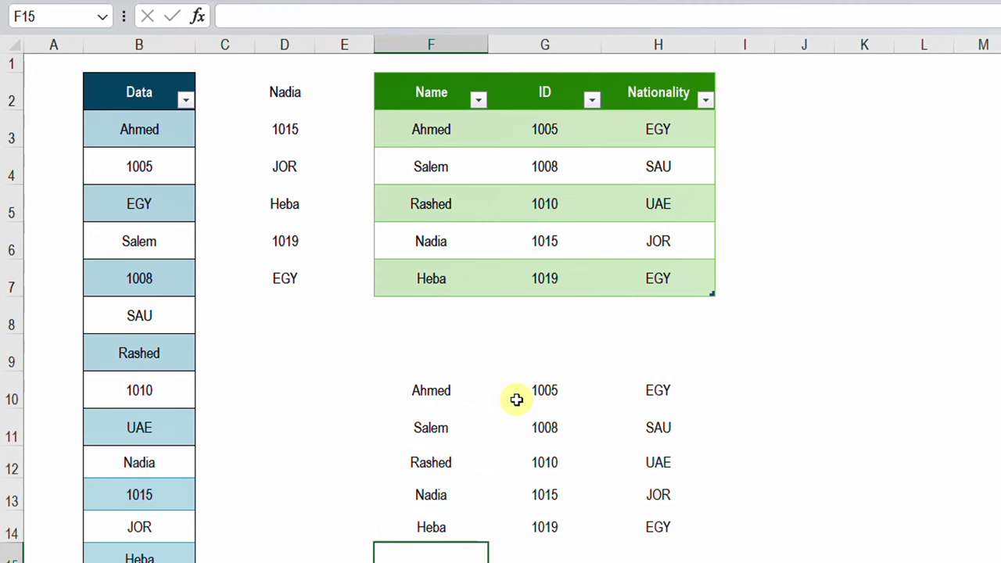
{"action": "key", "text": "Down"}
{"action": "key", "text": "Up"}
{"action": "key", "text": "Up"}
{"action": "key", "text": "Up"}
{"action": "key", "text": "Up"}
{"action": "key", "text": "Up"}
{"action": "key", "text": "Up"}
{"action": "key", "text": "Up"}
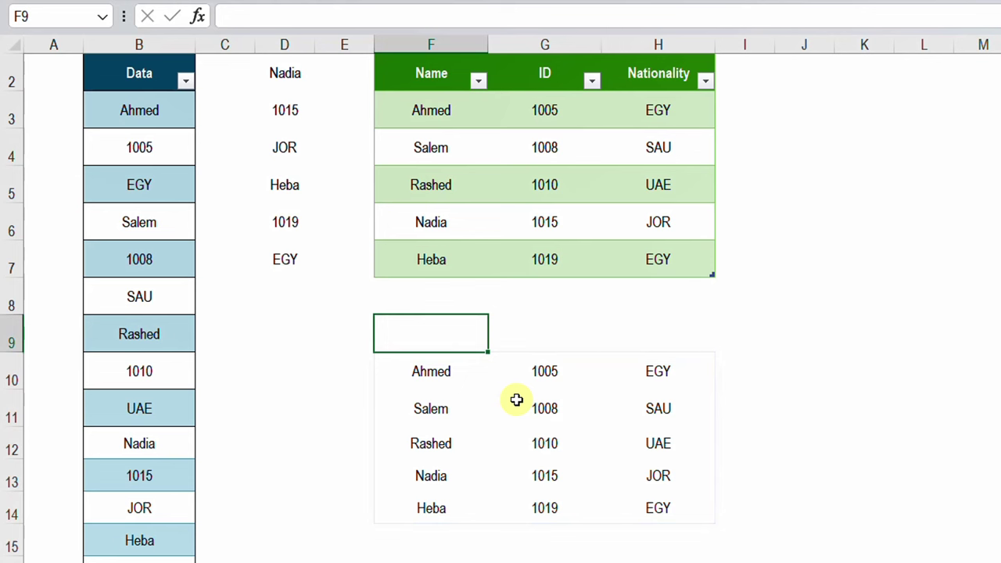
Step: Enter ={"Name","ID","Nationality"} in cell F9 to spill the three headers above the WRAPROWS result
{"action": "type", "text": "="}
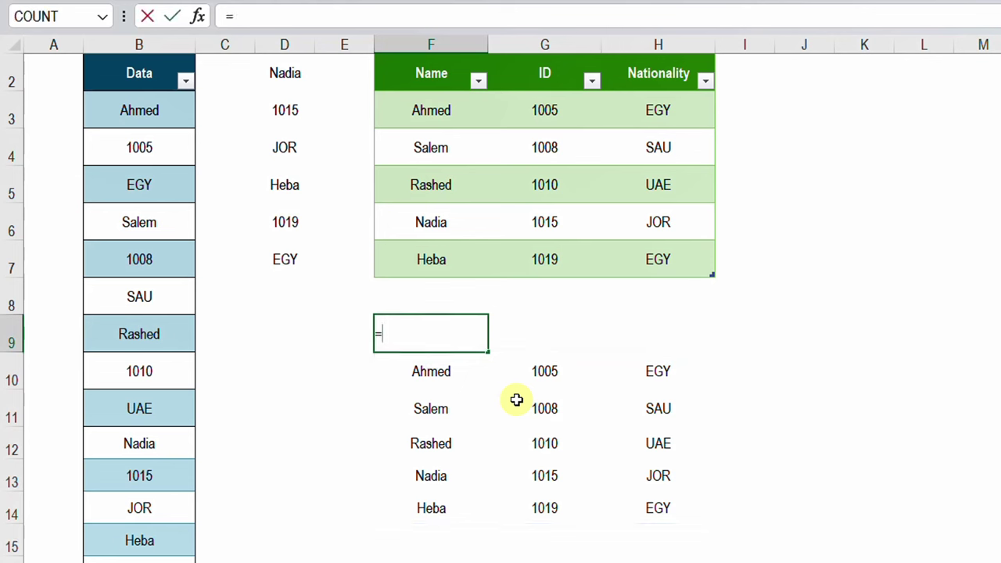
{"action": "type", "text": "{\"Name\""}
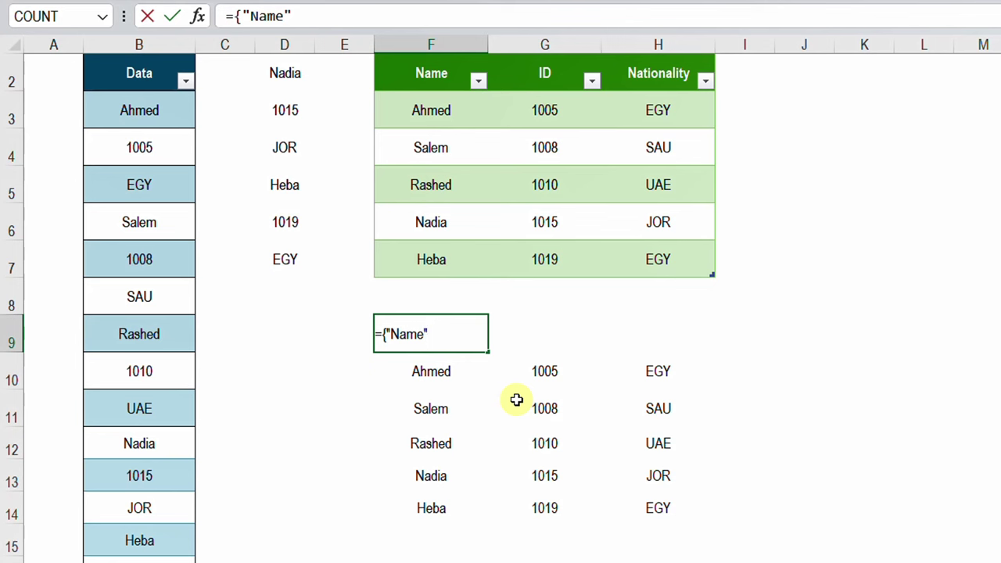
{"action": "type", "text": ",\"ID\",\"Nat"}
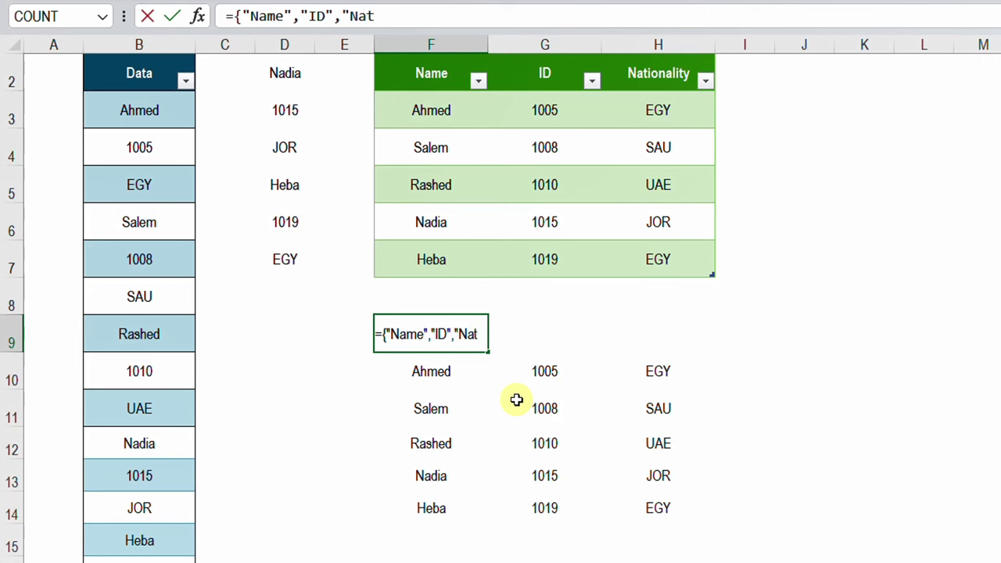
{"action": "type", "text": "ionality\""}
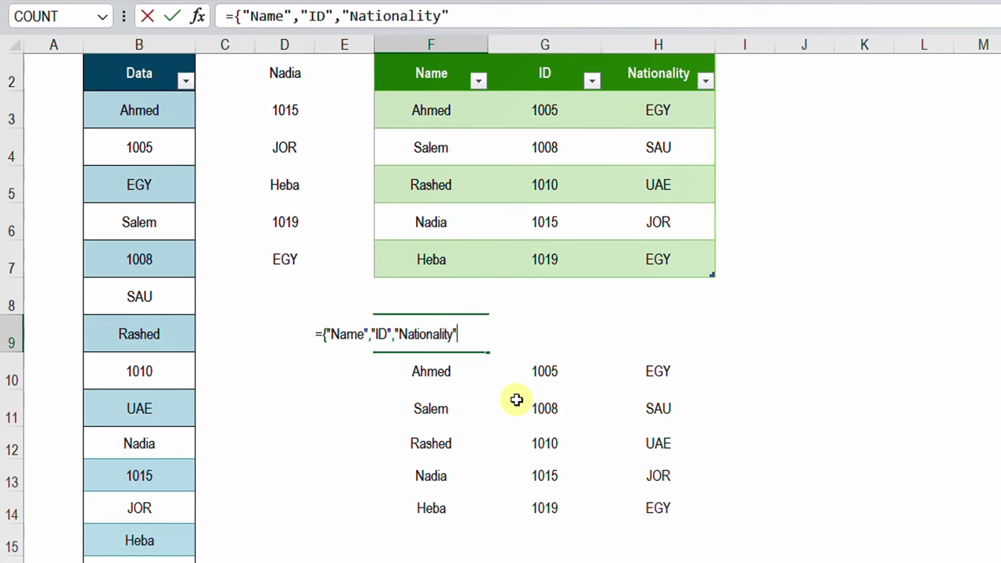
{"action": "type", "text": "}"}
{"action": "key", "text": "Return"}
{"action": "key", "text": "Up"}
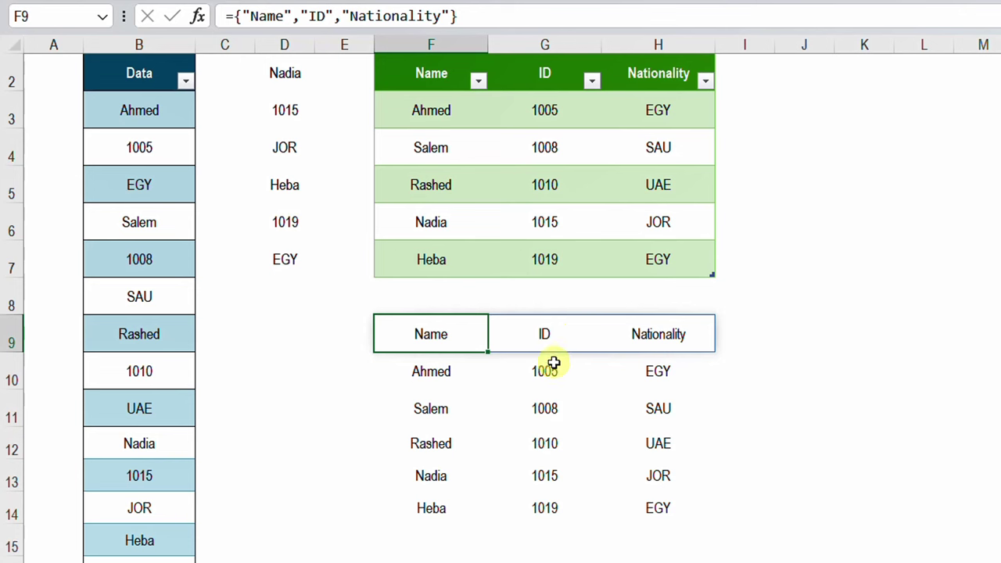
{"action": "left_click", "coordinate": [438, 374]}
{"action": "left_click", "coordinate": [438, 339]}
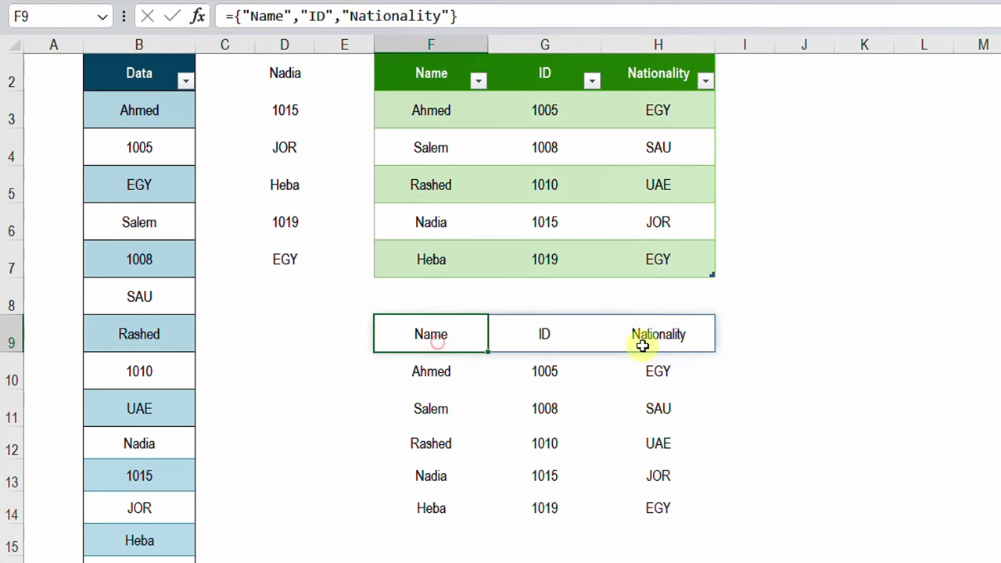
{"action": "left_click", "coordinate": [423, 376]}
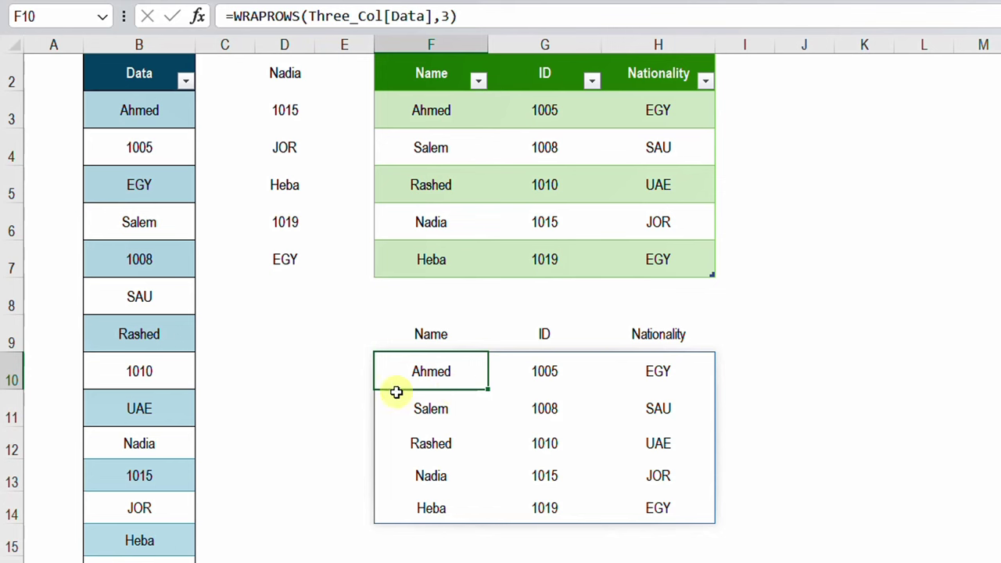
Step: Copy the array {"Name","ID","Nationality"} out of the formula in F9 and clear that cell
{"action": "left_click", "coordinate": [451, 335]}
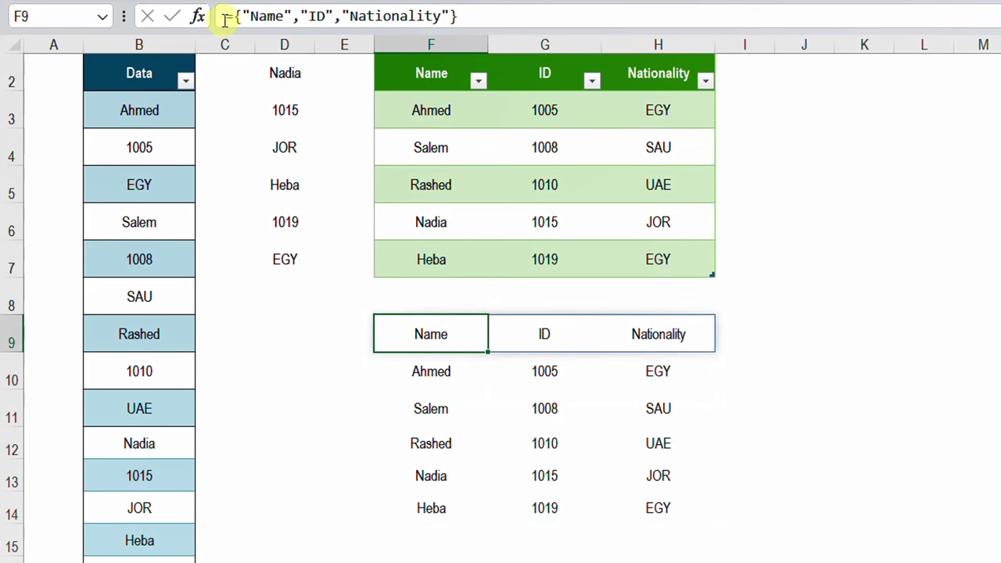
{"action": "double_click", "coordinate": [447, 334]}
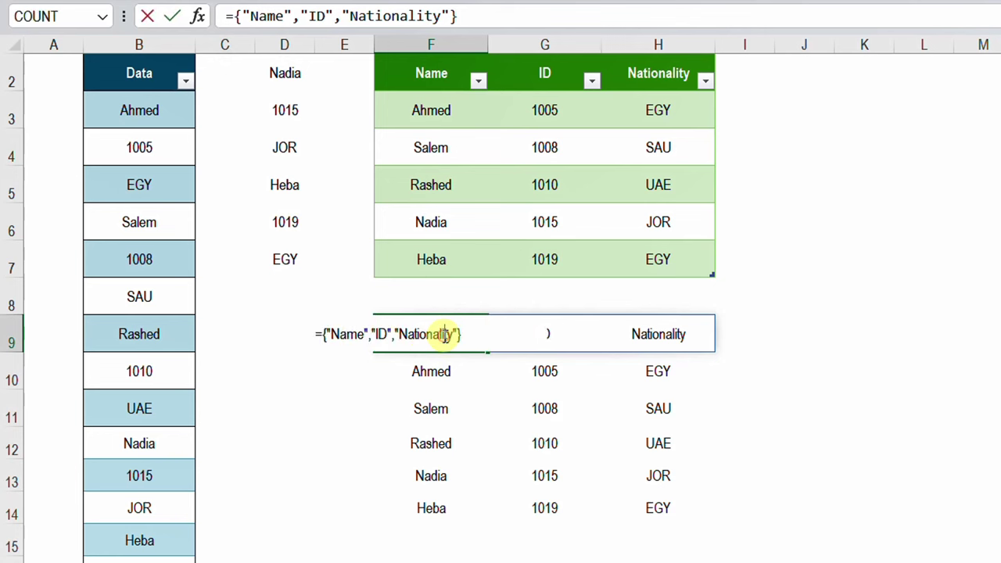
{"action": "left_click_drag", "start_coordinate": [321, 334], "coordinate": [474, 337]}
{"action": "key", "text": "ctrl+c"}
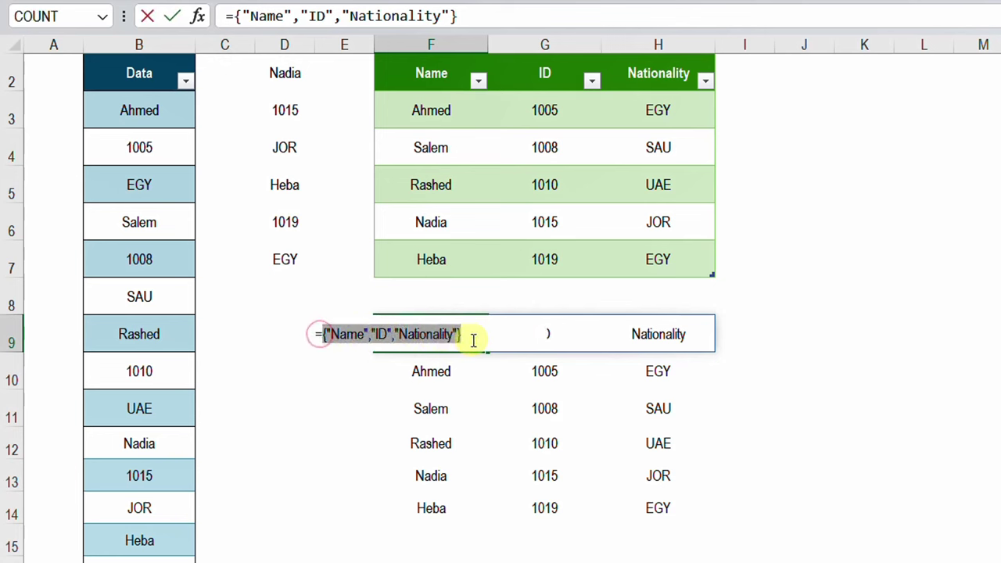
{"action": "key", "text": "BackSpace"}
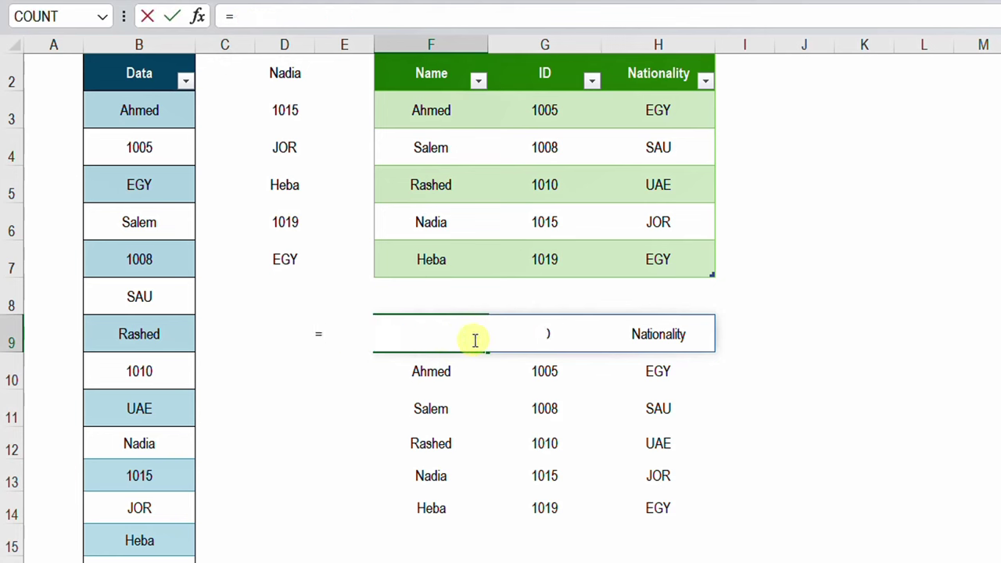
{"action": "key", "text": "Return"}
{"action": "left_click", "coordinate": [473, 340]}
{"action": "key", "text": "Delete"}
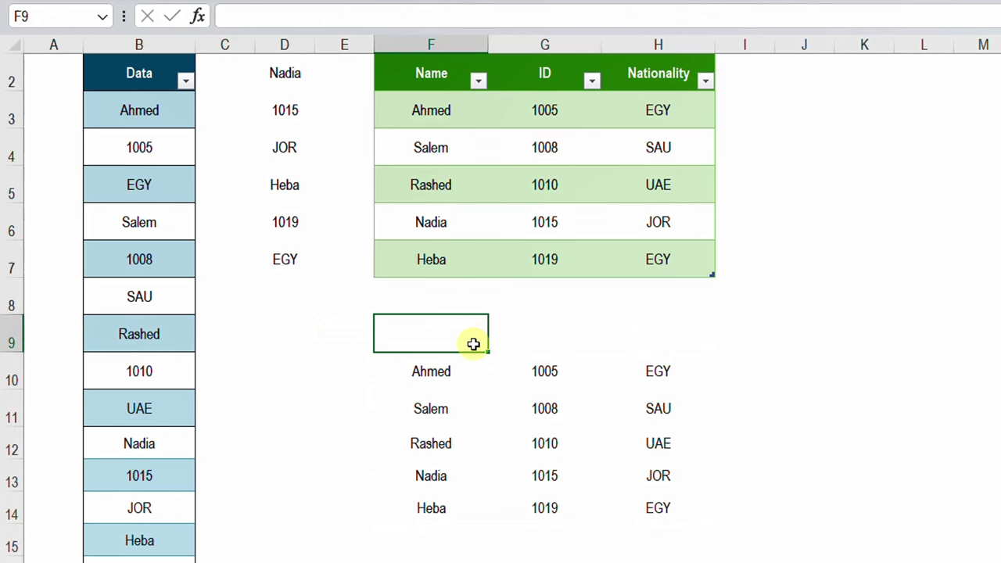
Step: Wrap the formula in F10 with VSTACK so it reads =VSTACK({"Name","ID","Nationality"},WRAPROWS(Three_Col[Data],3))
{"action": "left_click", "coordinate": [443, 371]}
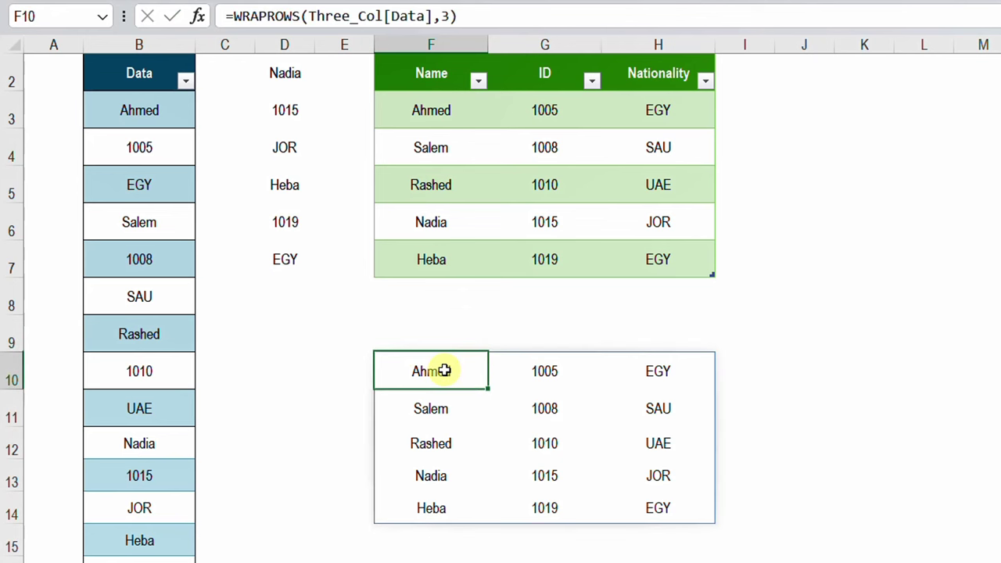
{"action": "left_click", "coordinate": [231, 16]}
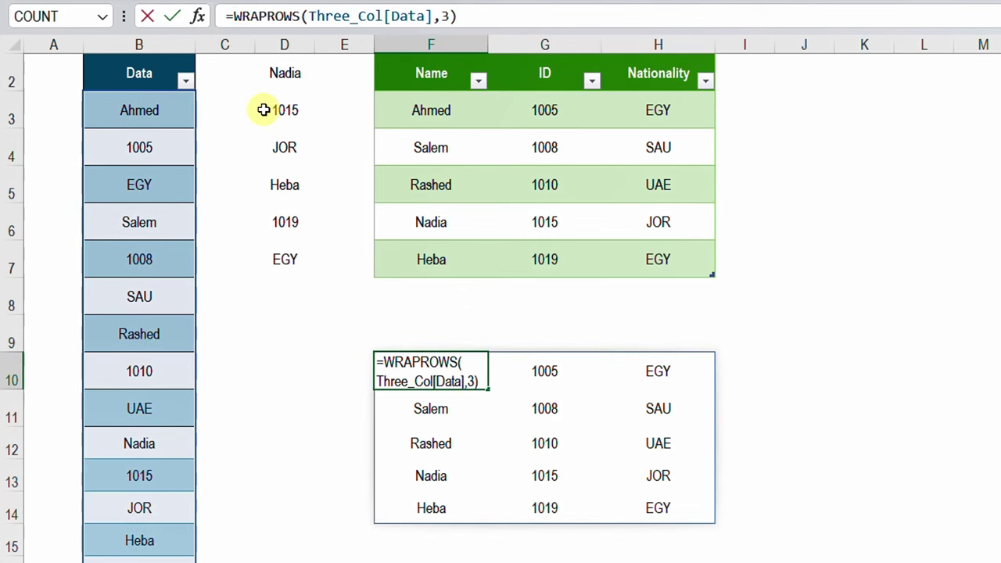
{"action": "type", "text": "Vs"}
{"action": "key", "text": "Tab"}
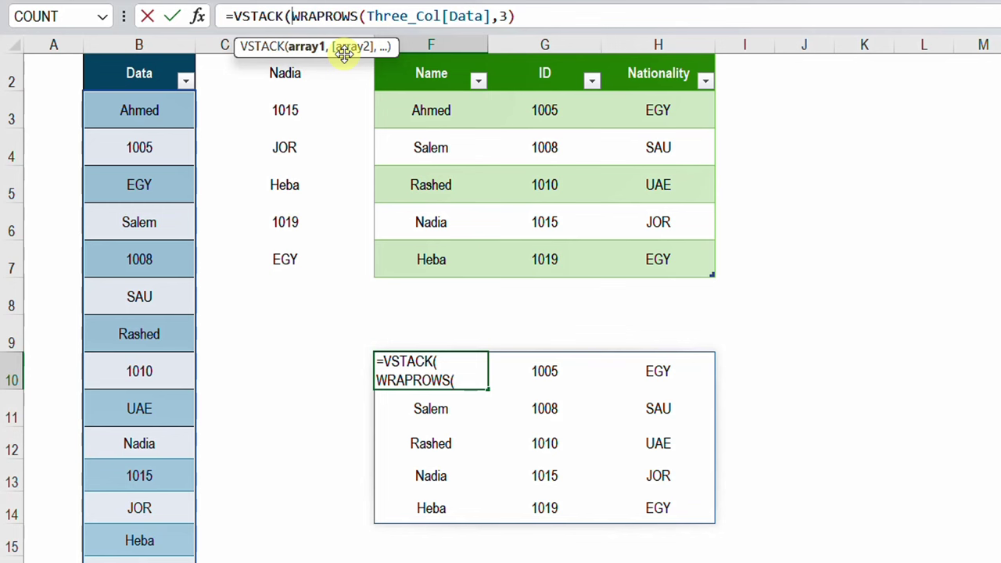
{"action": "key", "text": "ctrl+v"}
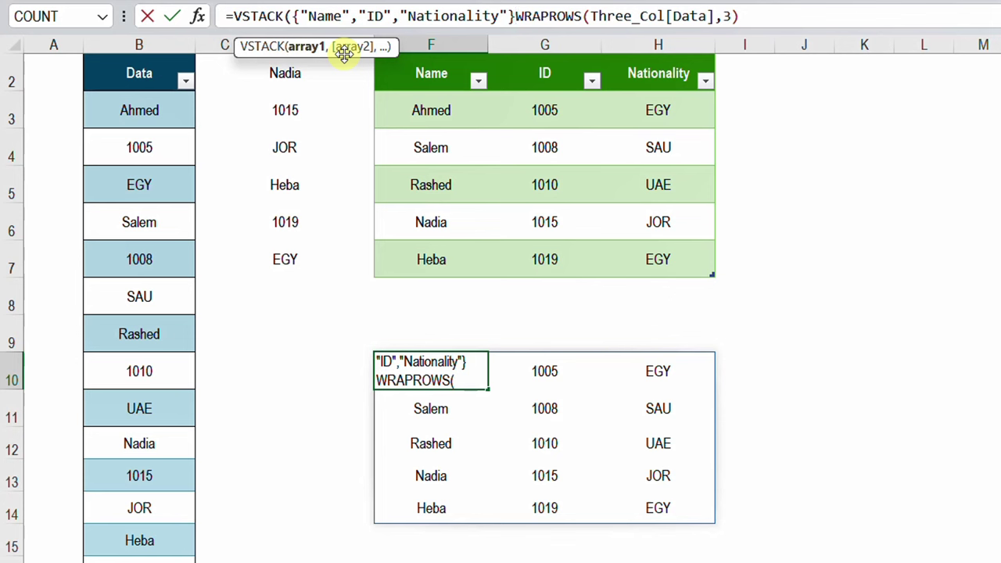
{"action": "type", "text": ","}
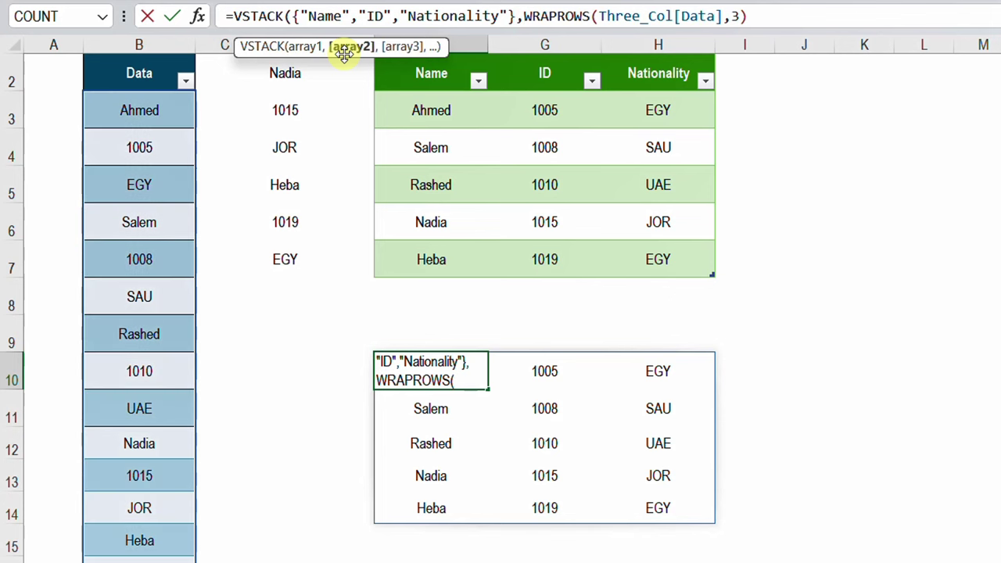
{"action": "left_click", "coordinate": [346, 48]}
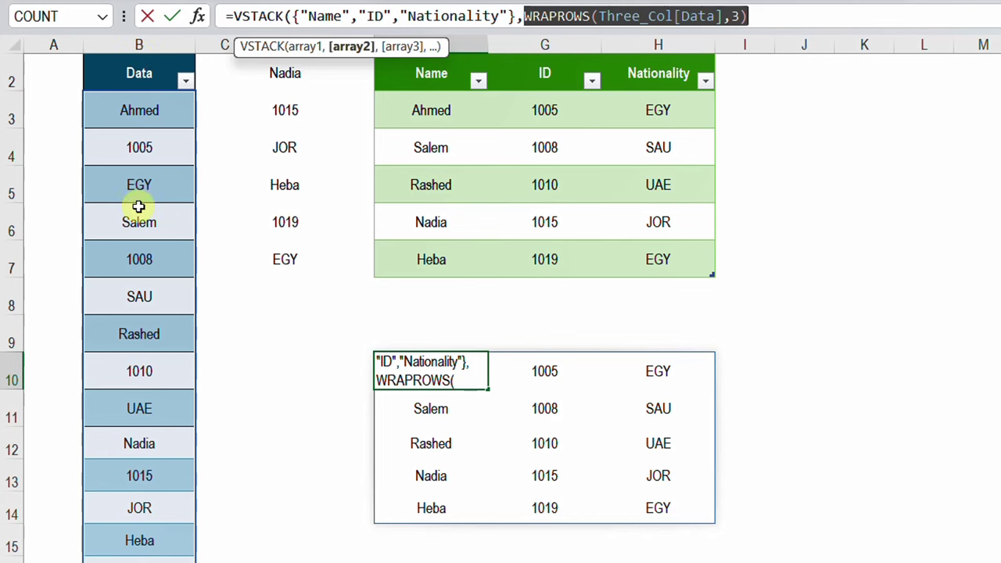
{"action": "key", "text": "End"}
{"action": "type", "text": ")"}
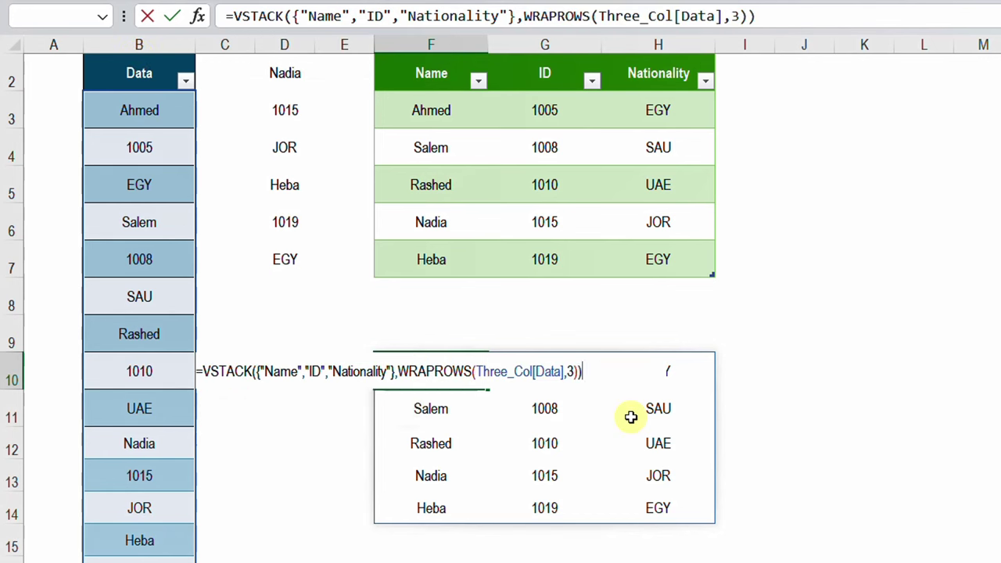
{"action": "key", "text": "Return"}
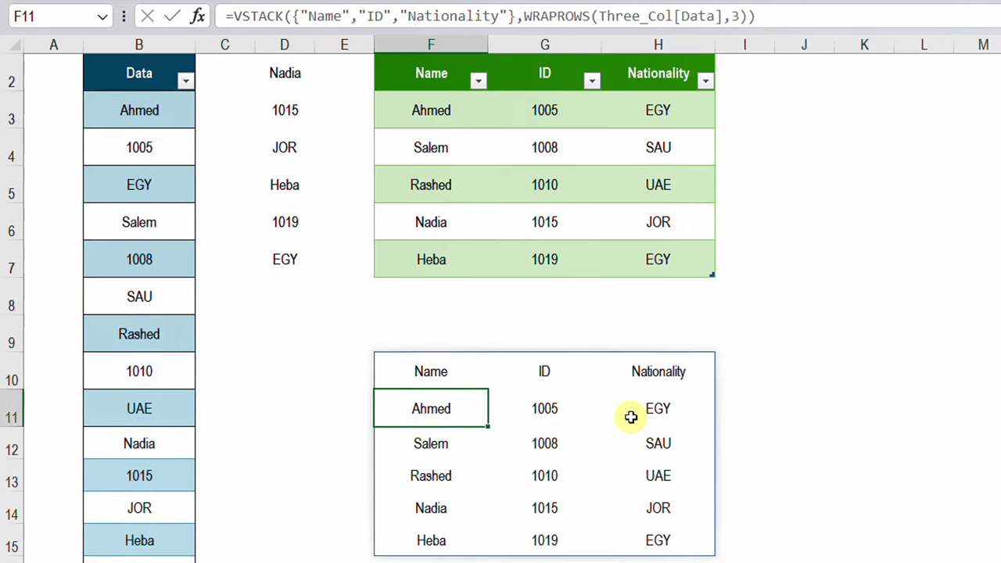
{"action": "key", "text": "Up"}
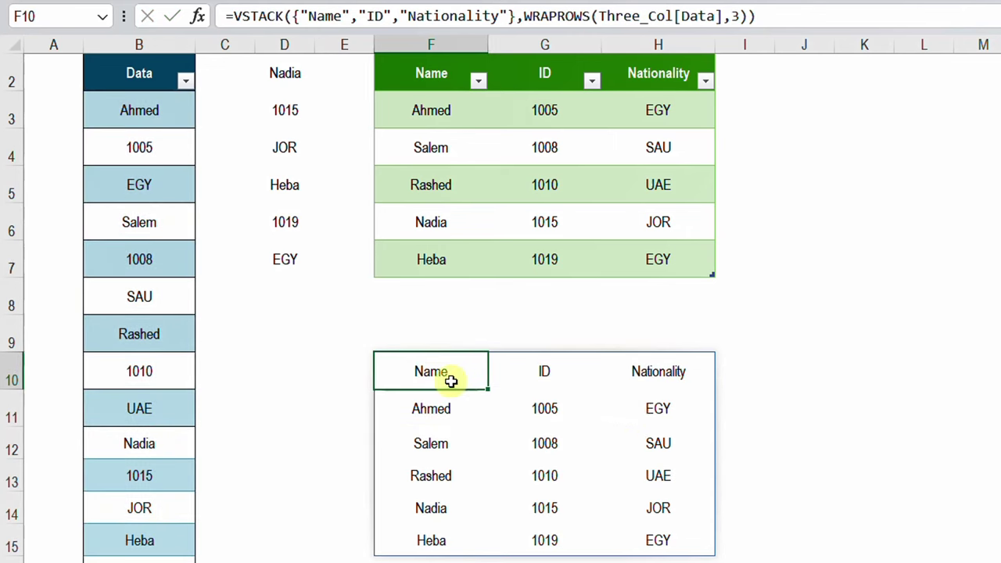
Step: Examine the header row and the data rows of the stacked result that starts in F10
{"action": "left_click_drag", "start_coordinate": [451, 380], "coordinate": [656, 381]}
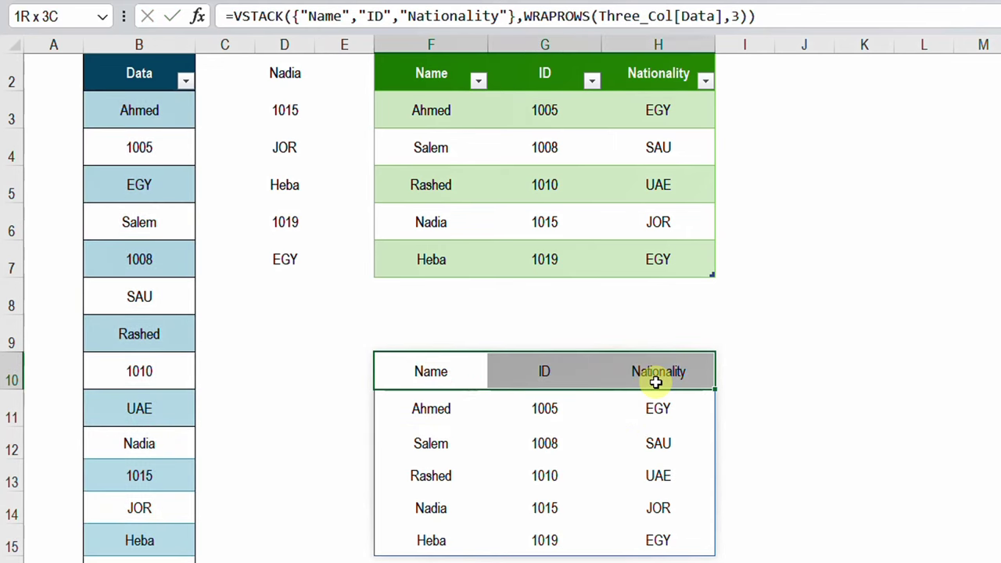
{"action": "left_click", "coordinate": [434, 410]}
{"action": "left_click_drag", "start_coordinate": [435, 410], "coordinate": [655, 540]}
{"action": "left_click", "coordinate": [476, 321]}
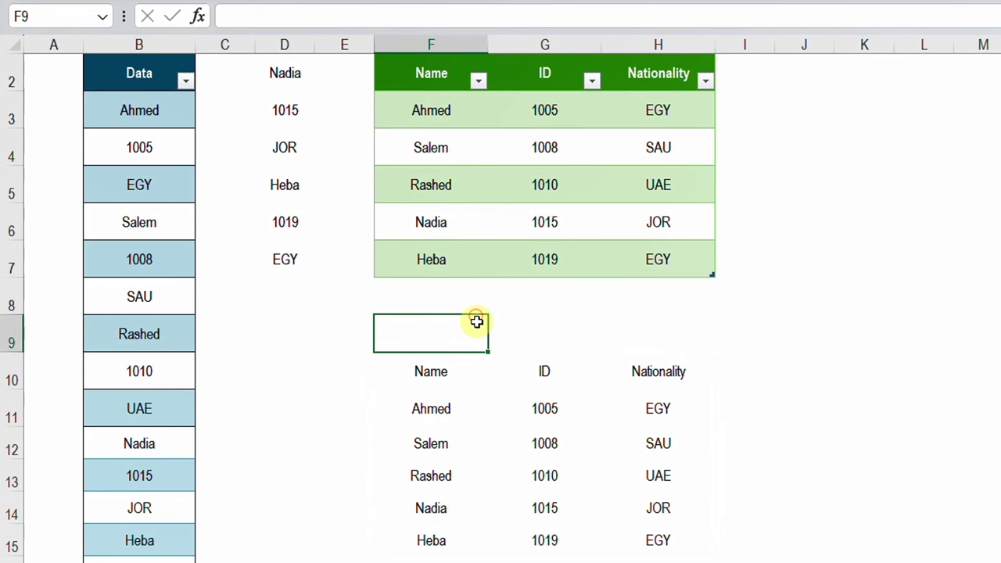
{"action": "key", "text": "Down"}
{"action": "scroll", "coordinate": [508, 360], "scroll_direction": "up", "scroll_amount": 1}
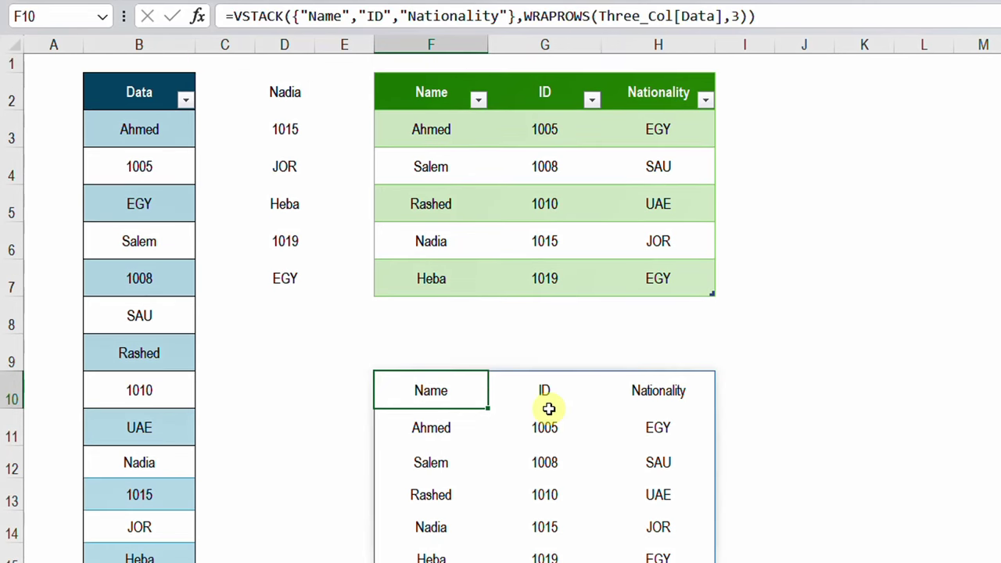